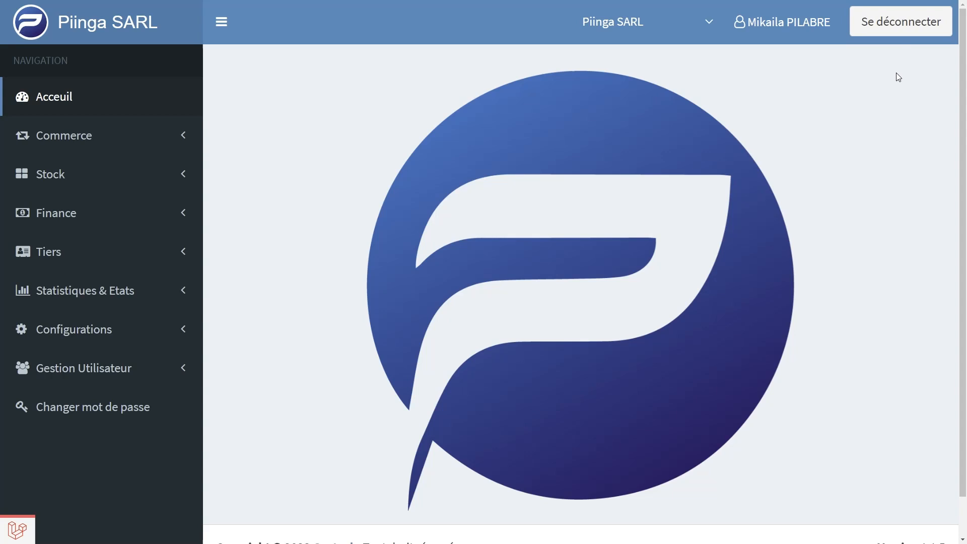
Check which shops are available for selection in the header
left_click(624, 22)
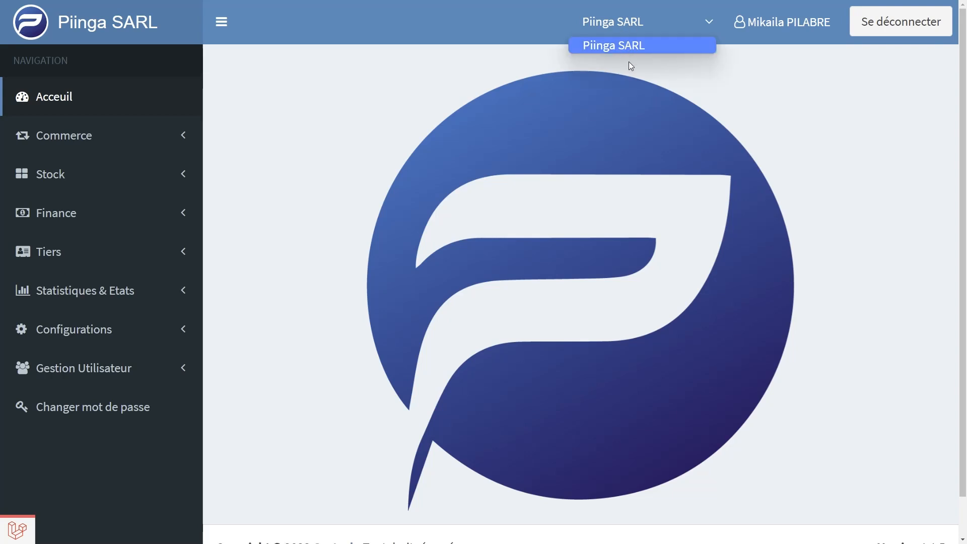
left_click(455, 104)
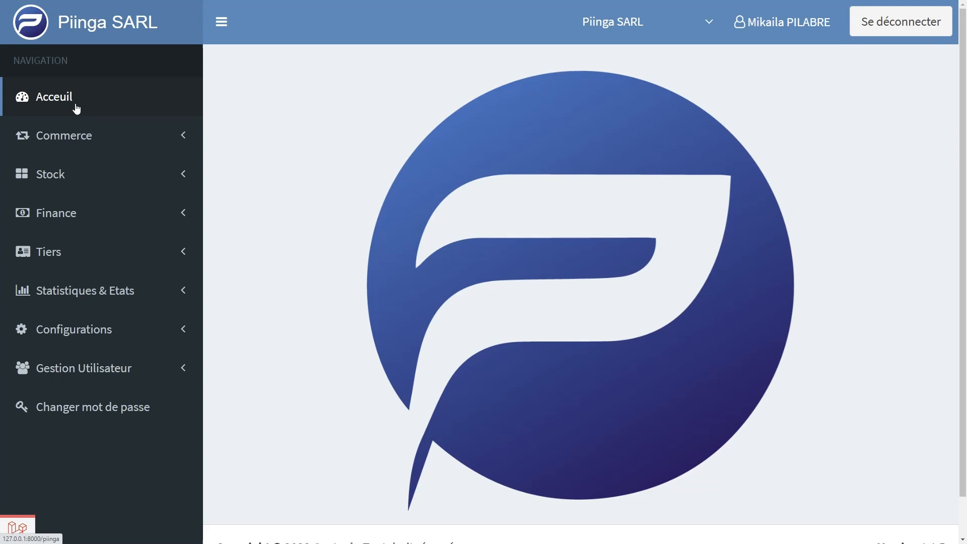
Examine the entries of the Commerce, Stock, Finance, Tiers and Statistiques & Etats sections
left_click(73, 137)
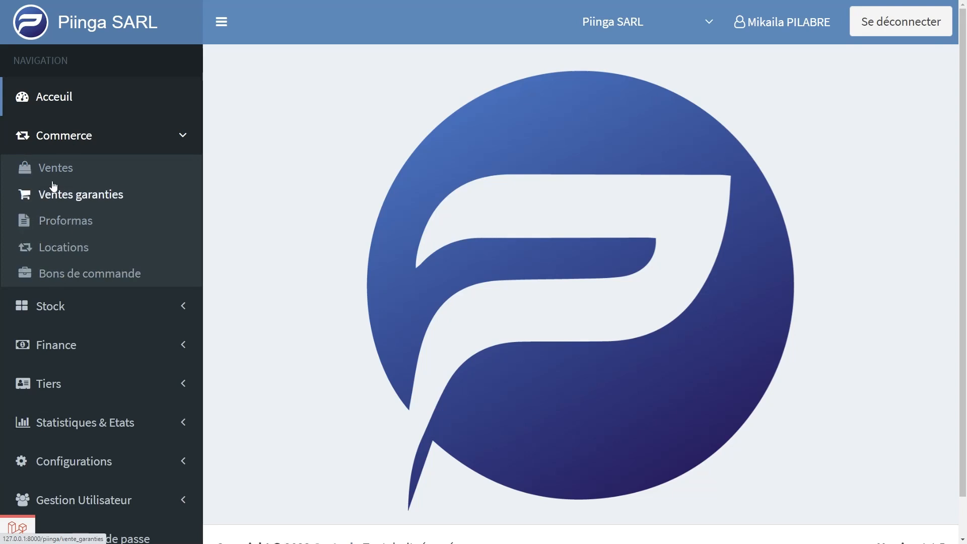
left_click(85, 137)
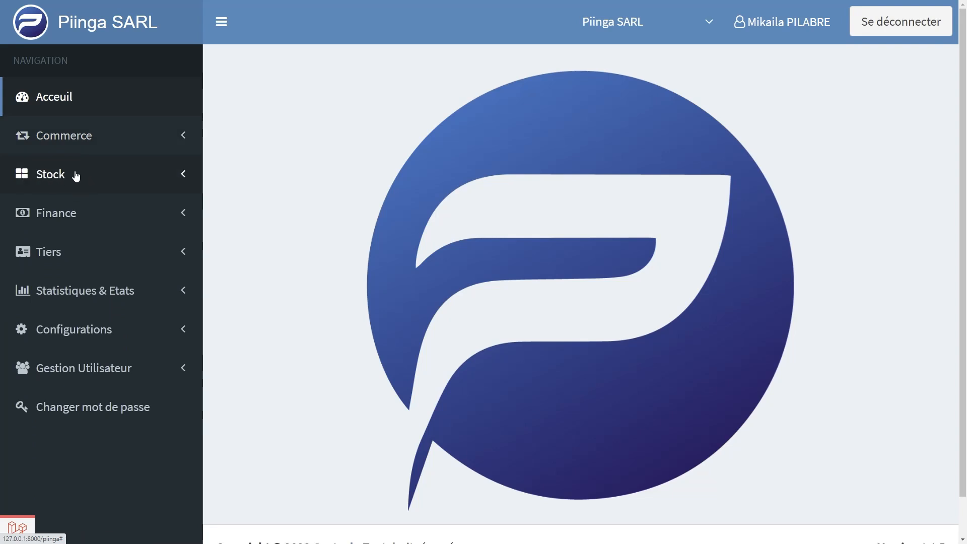
left_click(76, 175)
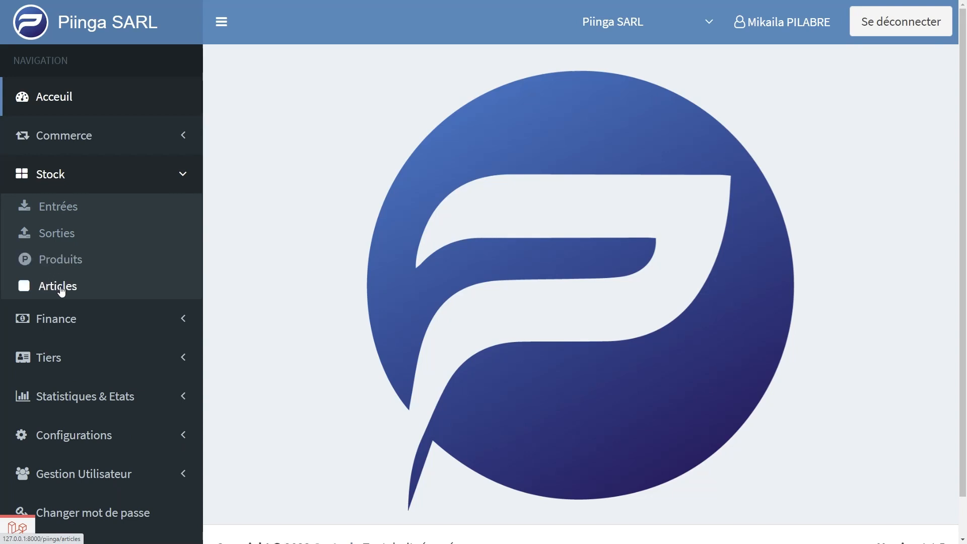
left_click(65, 175)
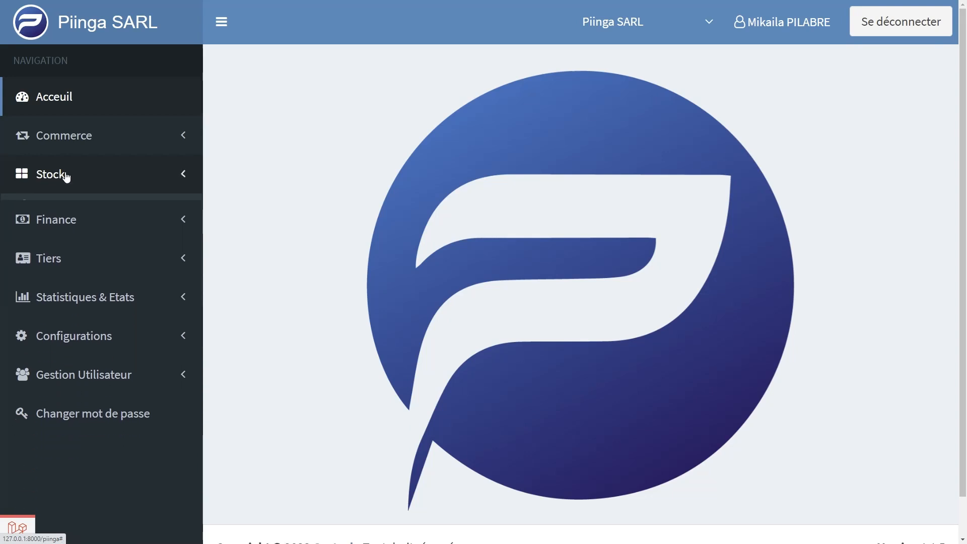
left_click(64, 213)
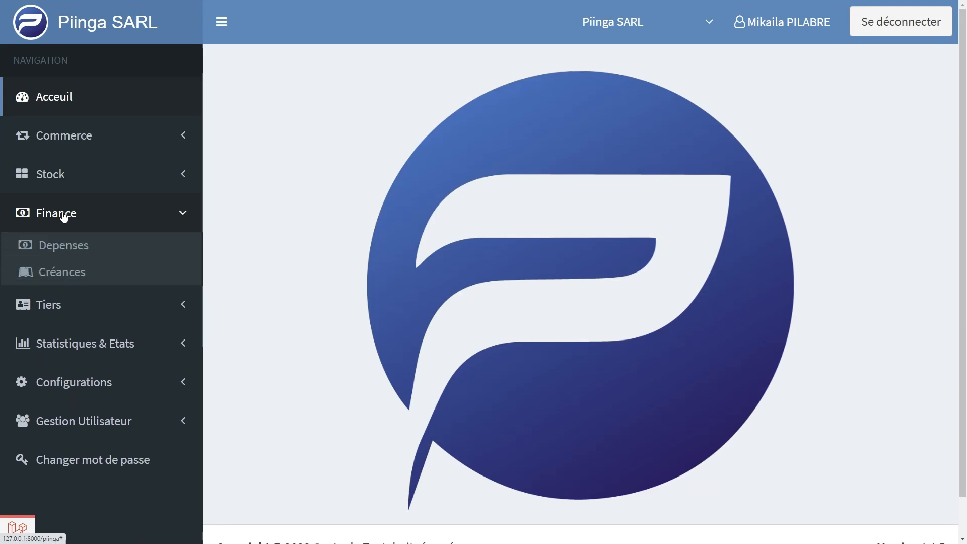
left_click(61, 308)
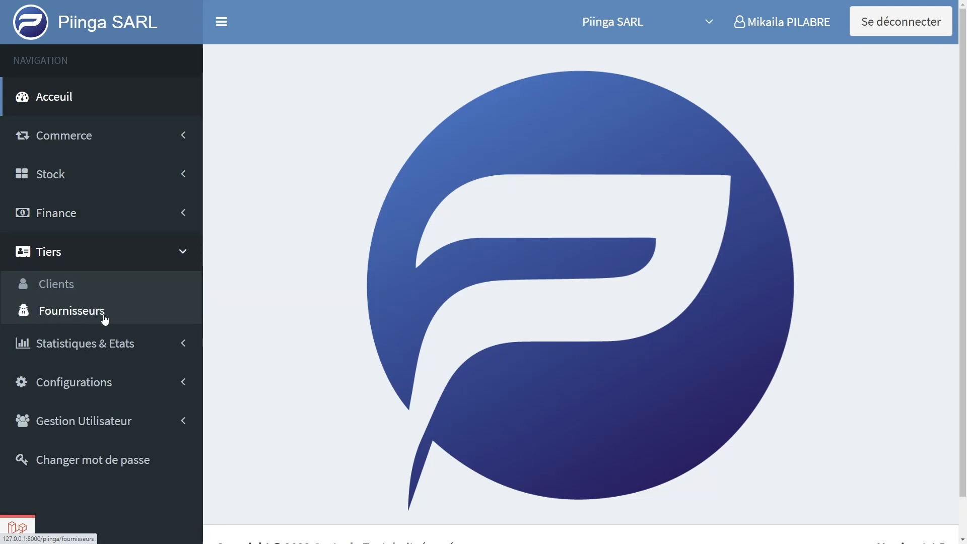
left_click(79, 345)
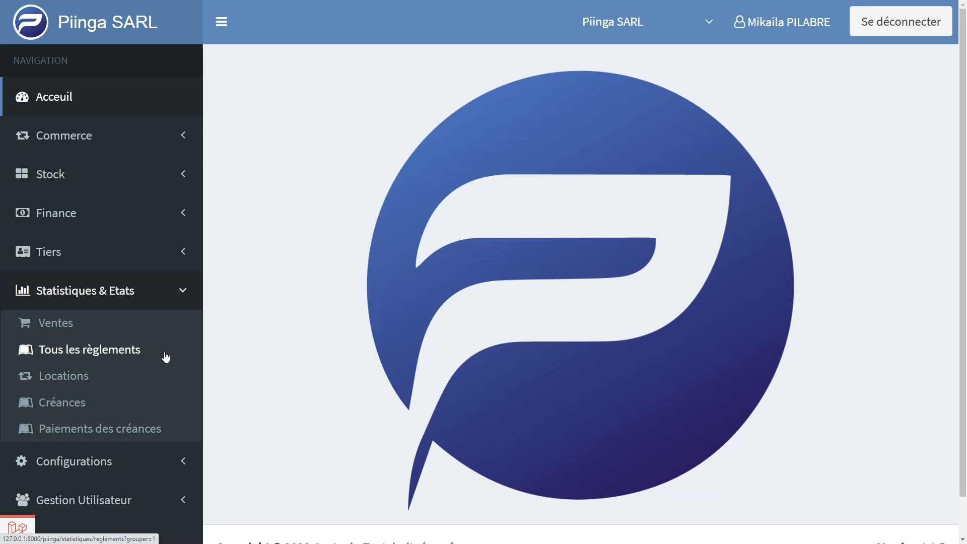
left_click(106, 292)
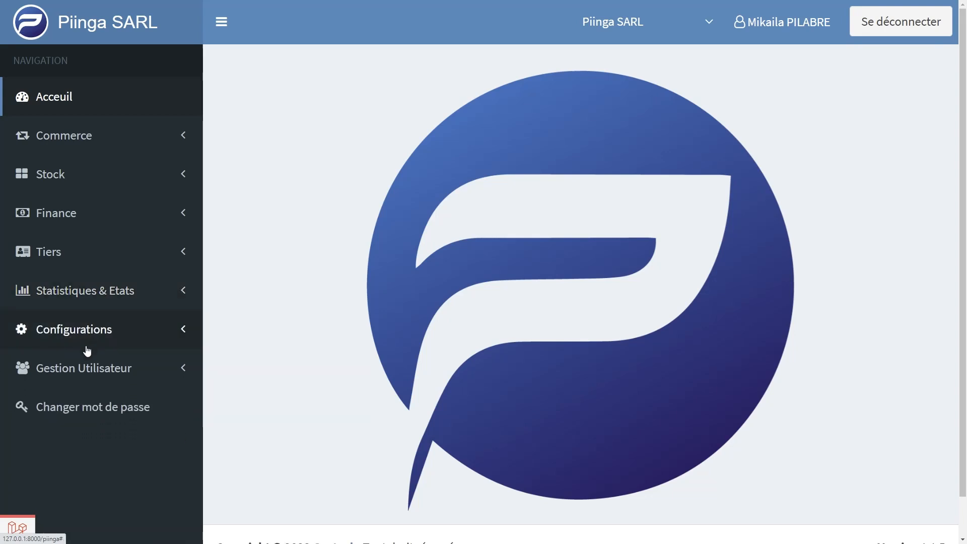
View the Modes de paiements list under Configurations and the entries of the Gestion Utilisateur section
left_click(90, 335)
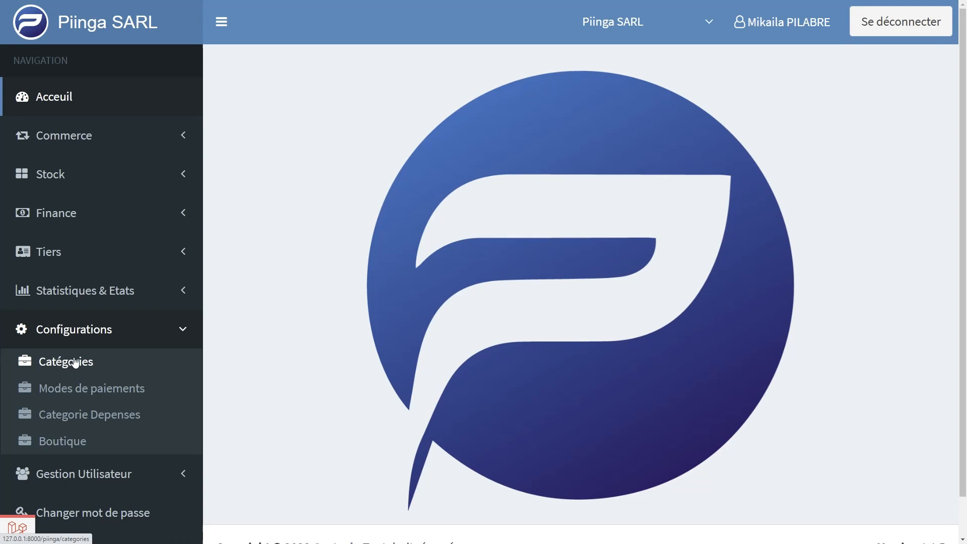
left_click(70, 396)
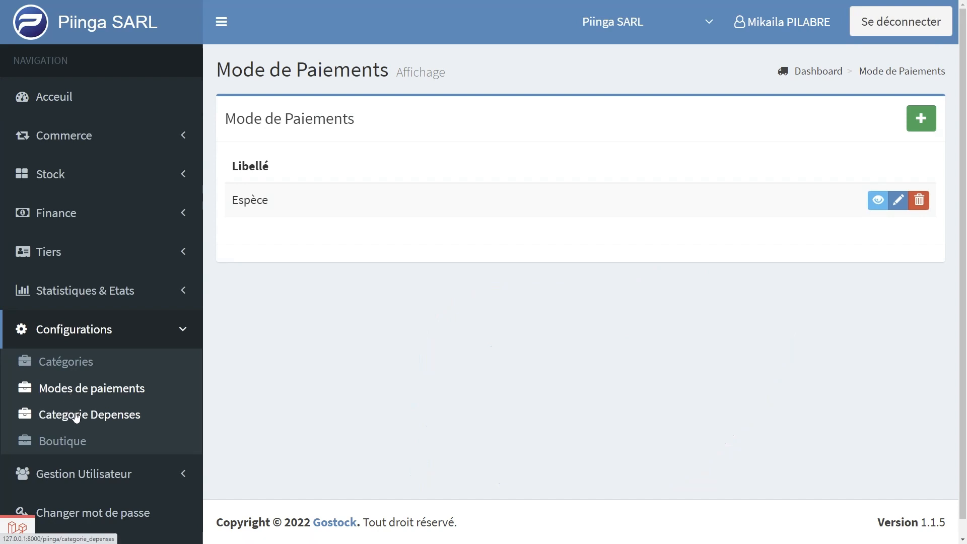
left_click(75, 476)
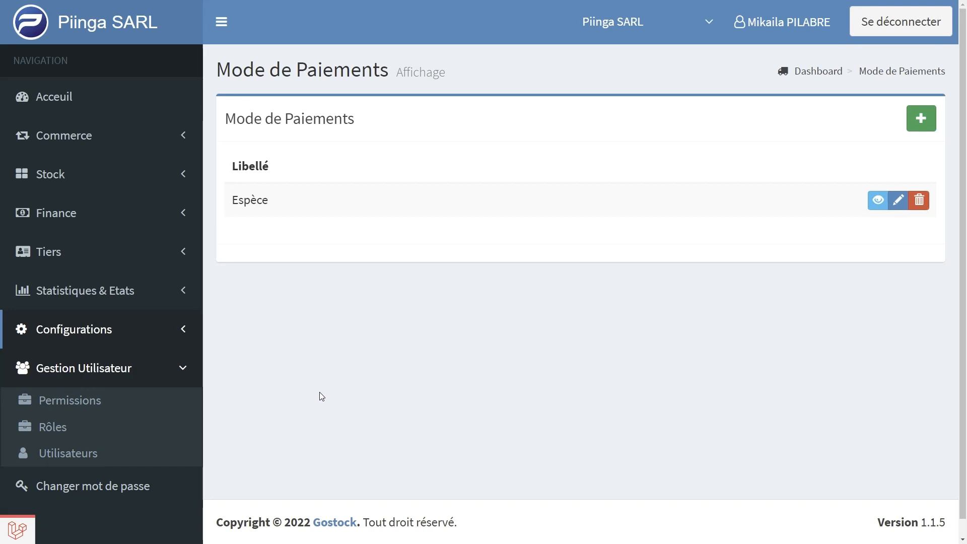
Display the Catégories list under Configurations
left_click(105, 329)
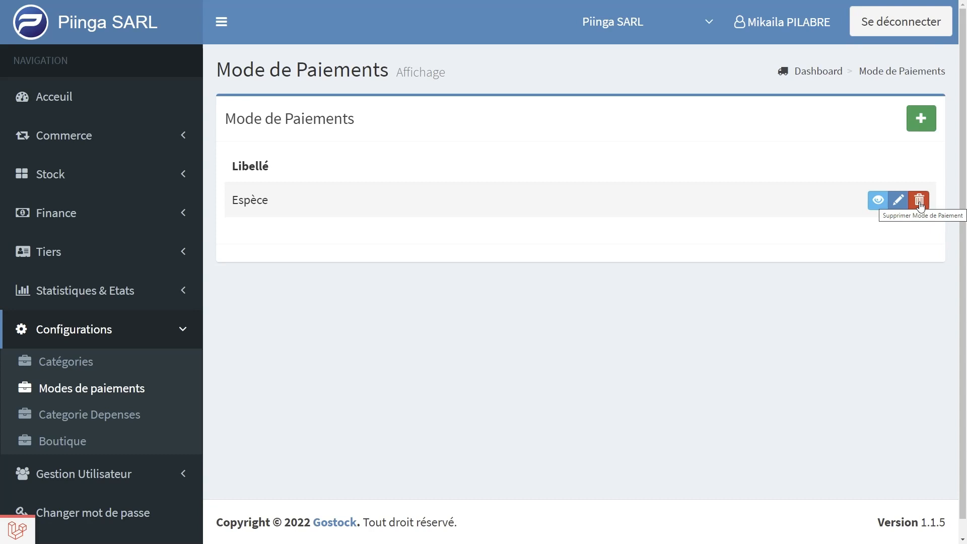
left_click(62, 362)
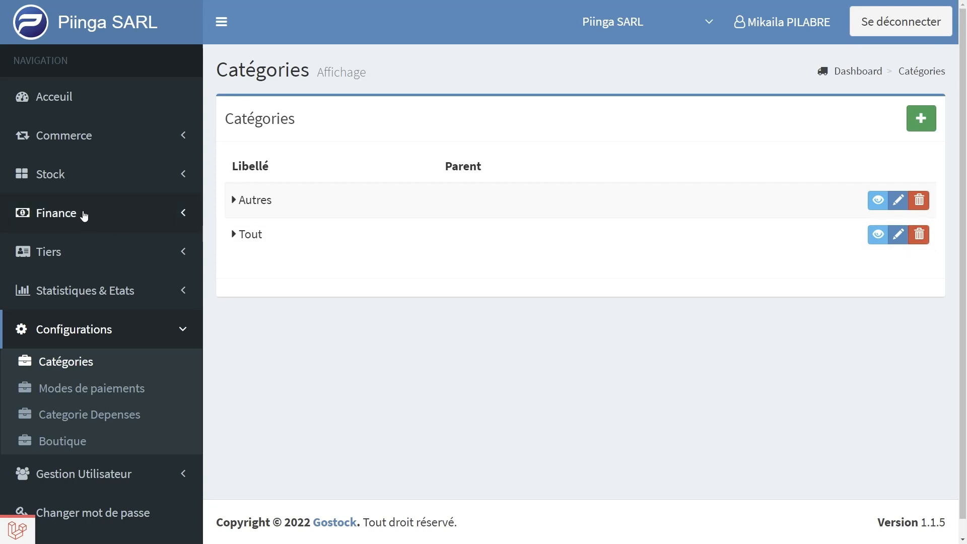
Open the Produits list under Stock and set its display limit to Tout
left_click(74, 182)
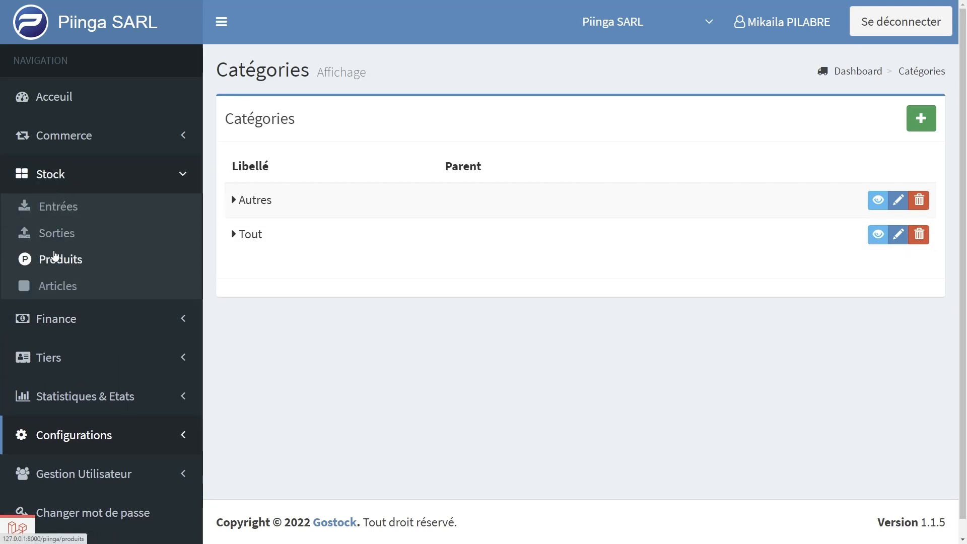
left_click(57, 260)
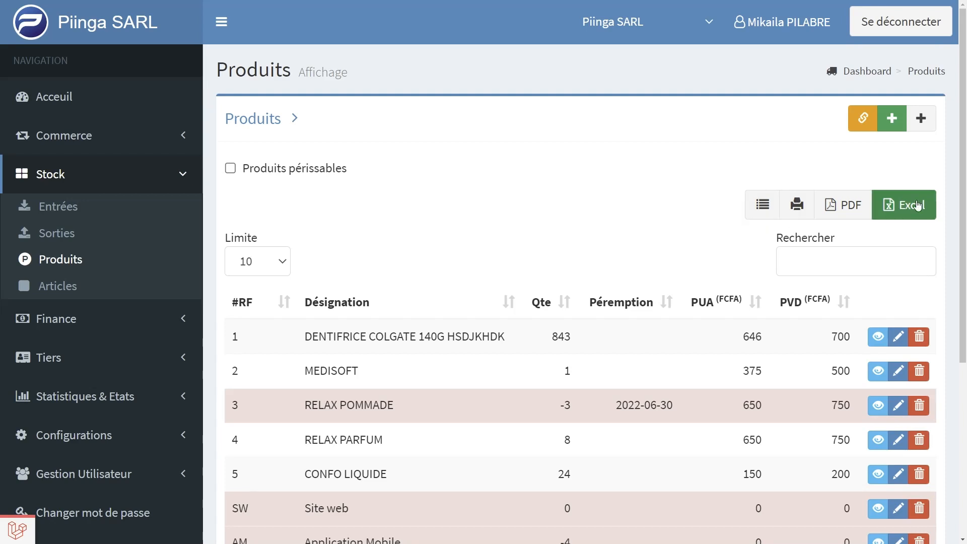
left_click(242, 262)
left_click(245, 262)
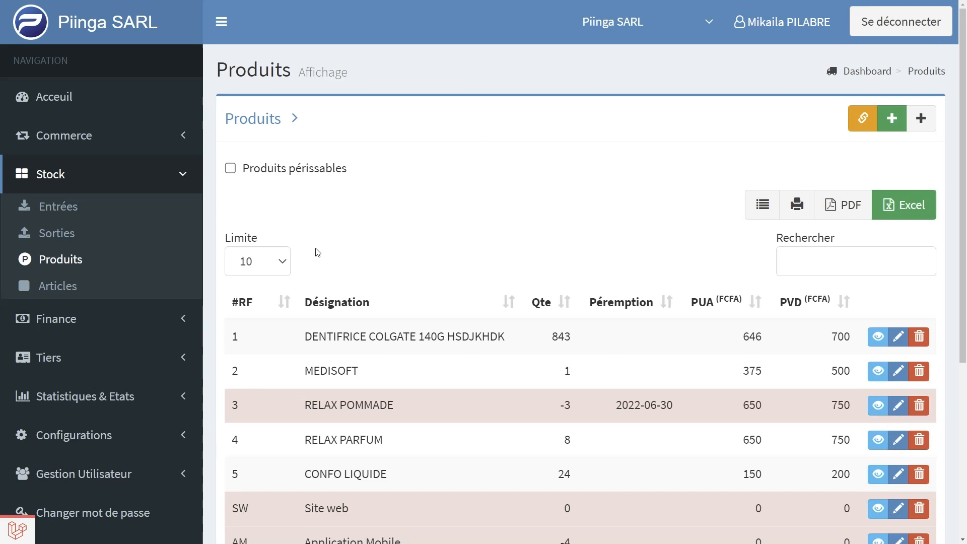
left_click(282, 265)
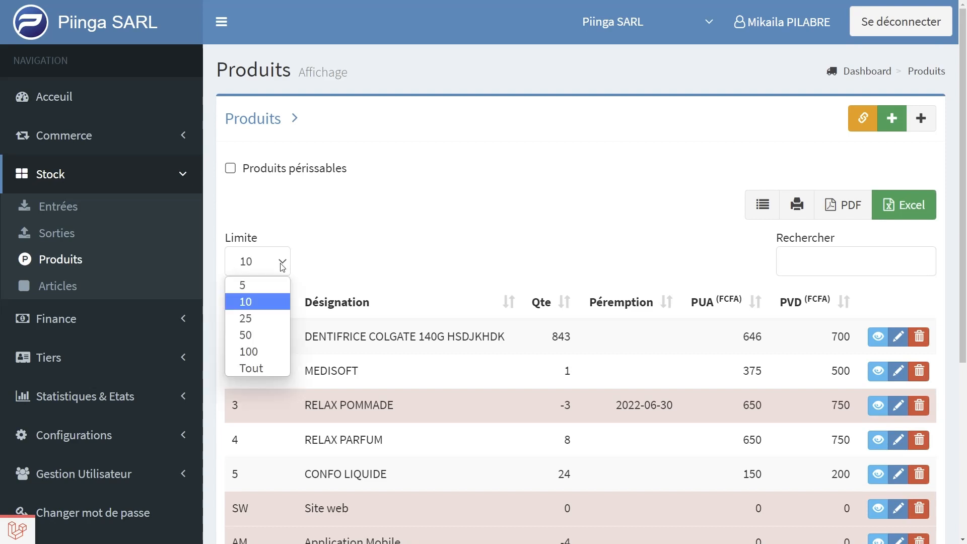
left_click(249, 368)
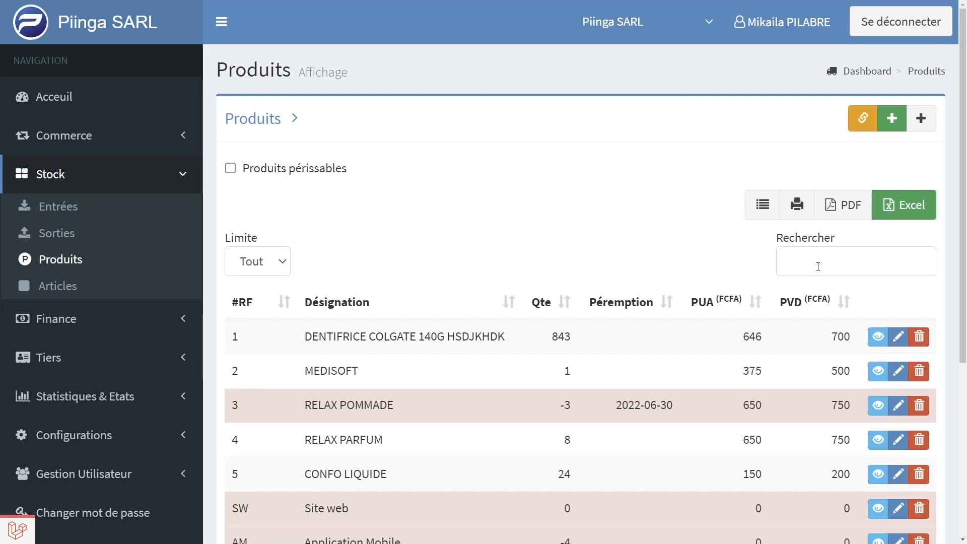
Sort the product list in descending order by #RF, then in descending order by Désignation
left_click(818, 266)
left_click(254, 307)
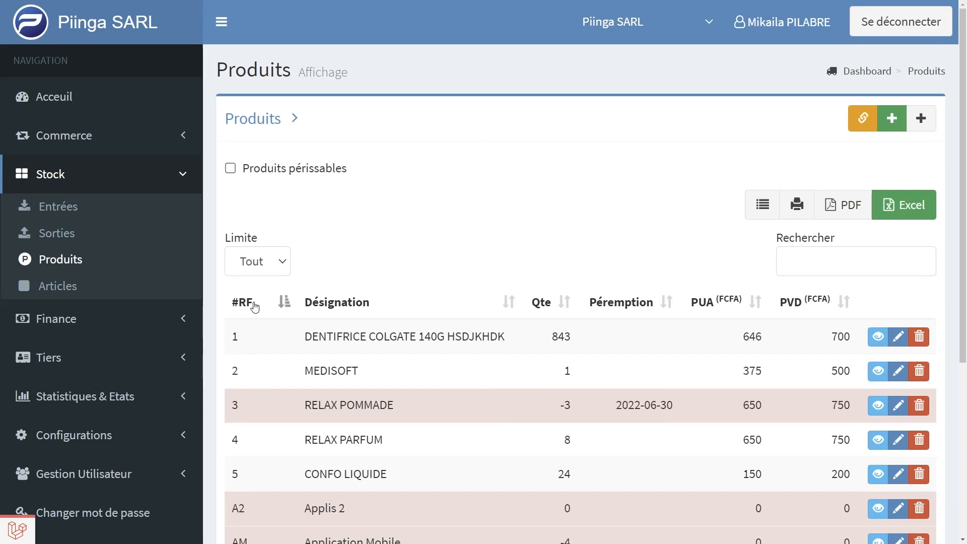
left_click(254, 307)
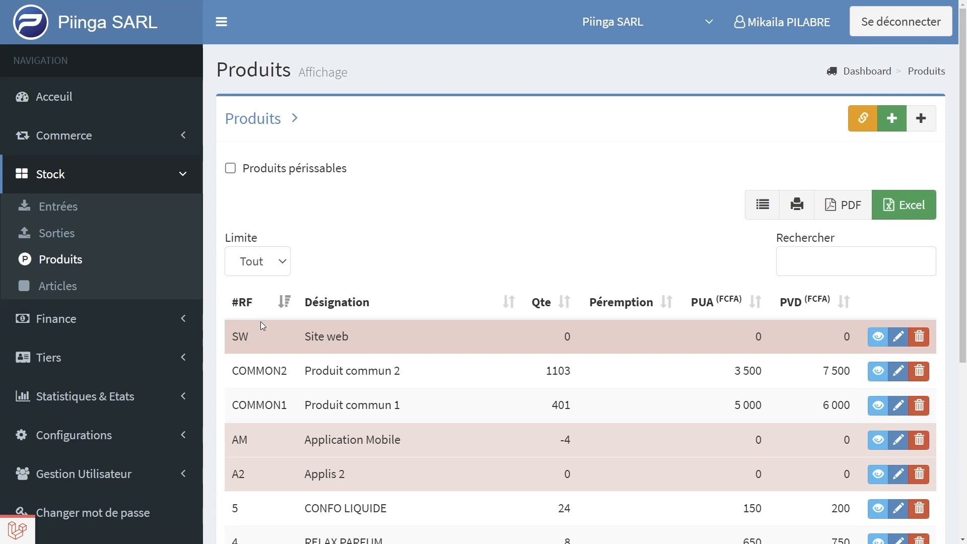
left_click(356, 304)
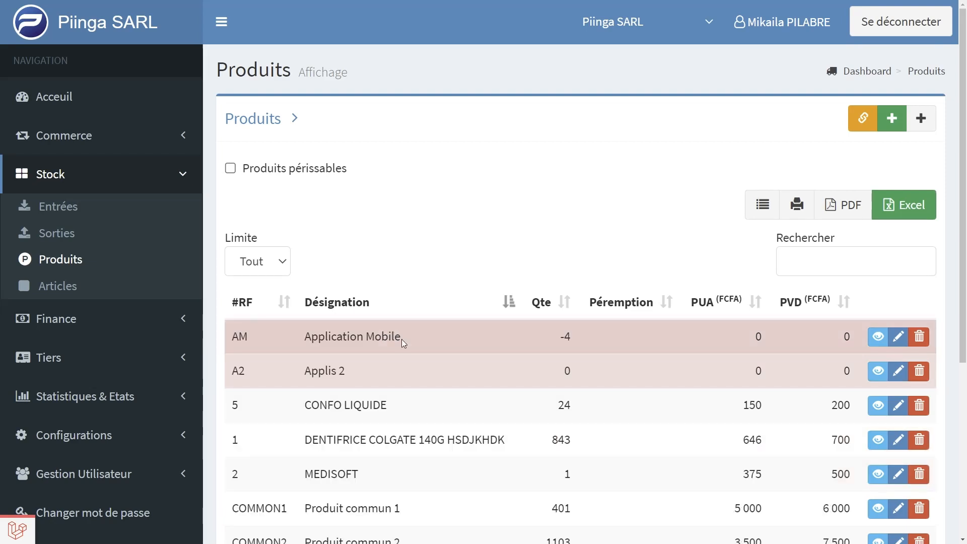
left_click(355, 306)
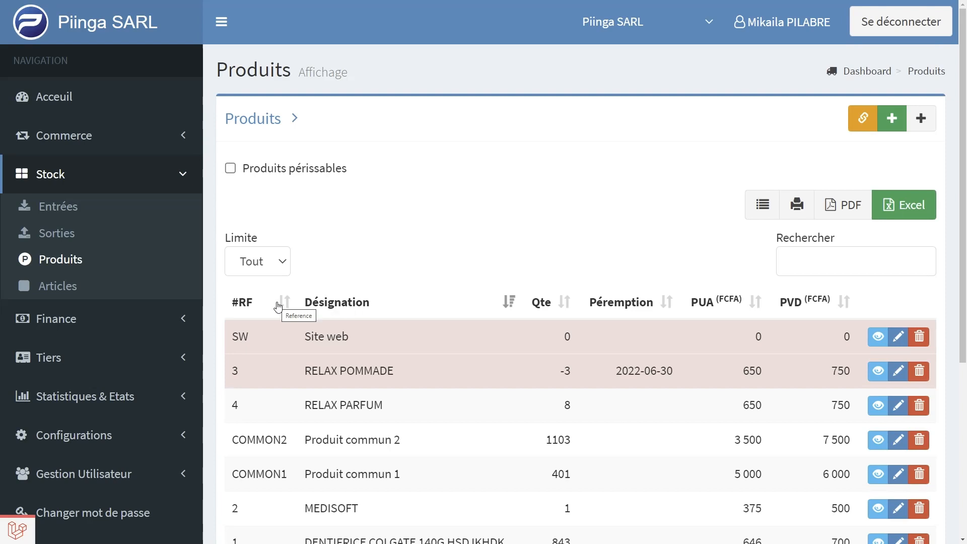
Open the Ventes page under Commerce and show the list of sales
left_click(92, 138)
left_click(54, 171)
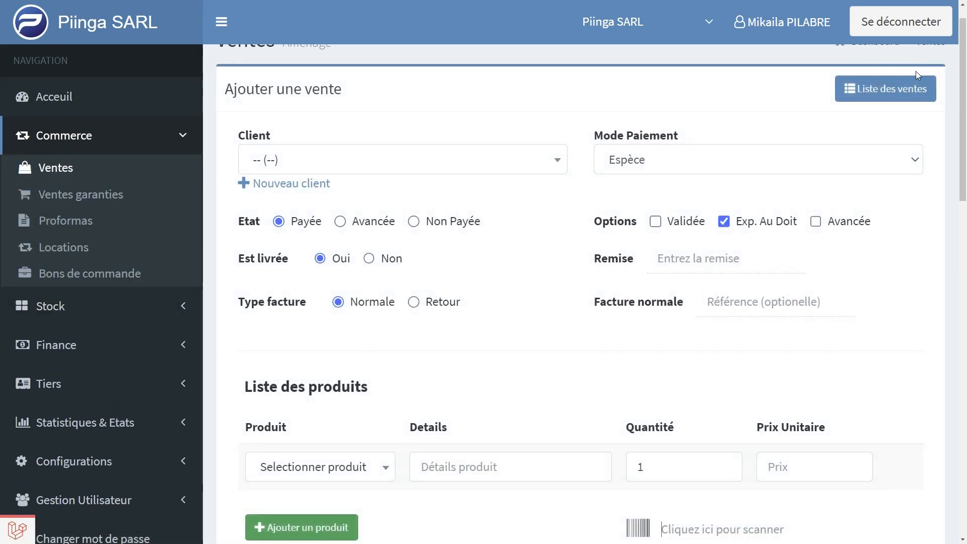
left_click(894, 89)
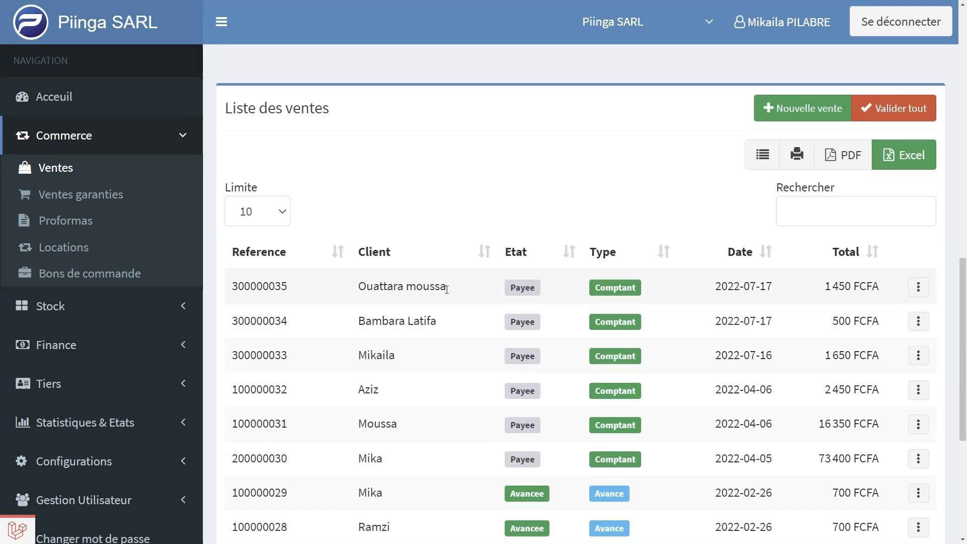
Search the sales list by the beginning of a client's surname, then clear the search
left_click(803, 210)
type("ouattarta")
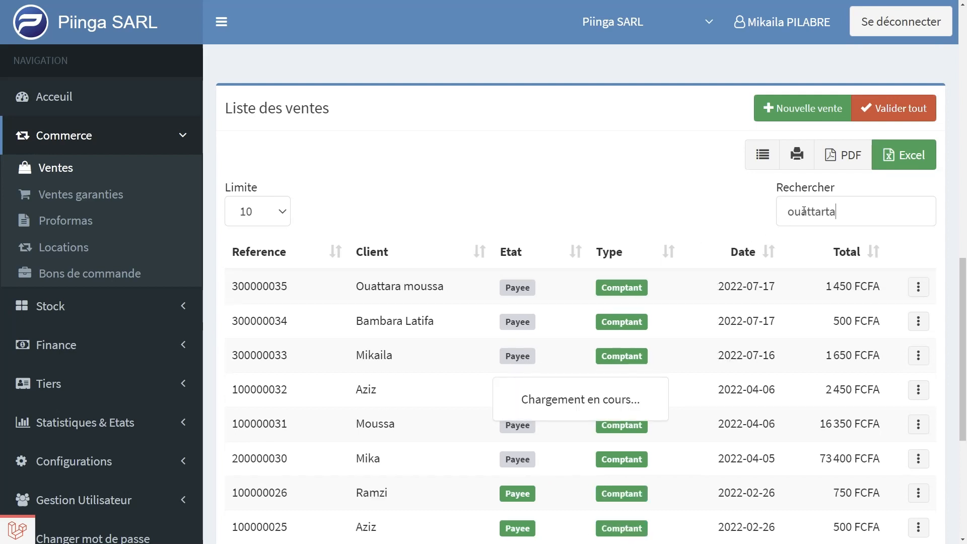
key("BackSpace")
key("BackSpace")
key("BackSpace")
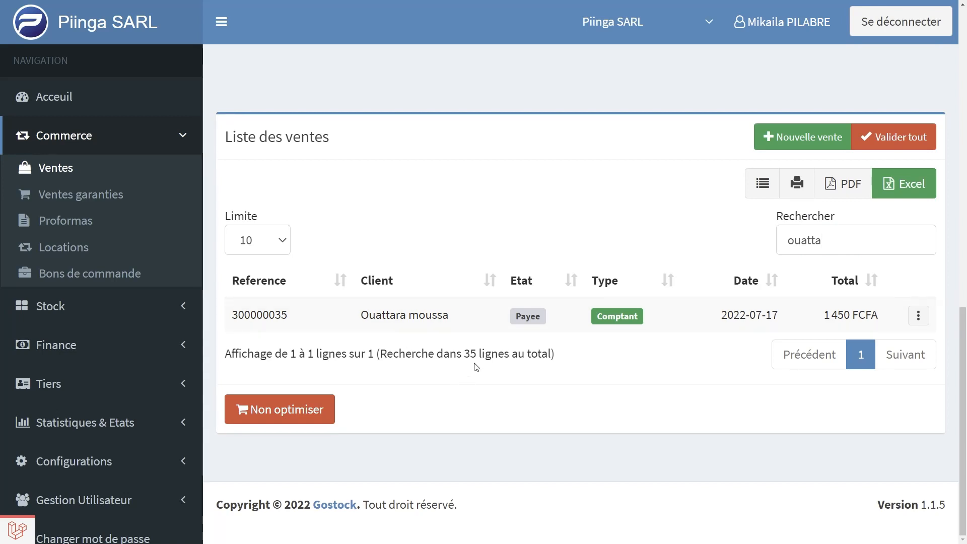
left_click_drag(470, 353, 475, 353)
left_click(843, 238)
key("BackSpace")
key("BackSpace")
key("BackSpace")
key("BackSpace")
key("BackSpace")
key("BackSpace")
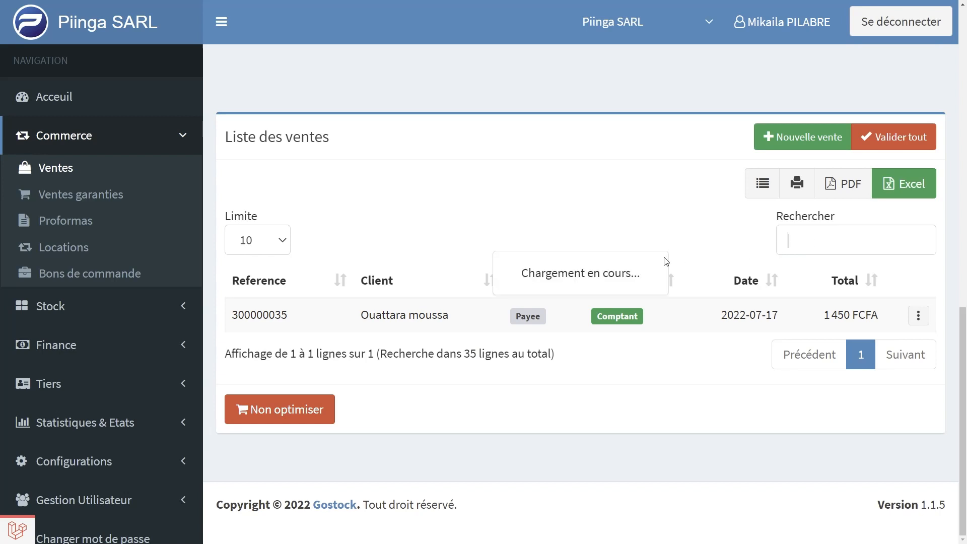
Sort the sales list by Reference in descending order
left_click(274, 283)
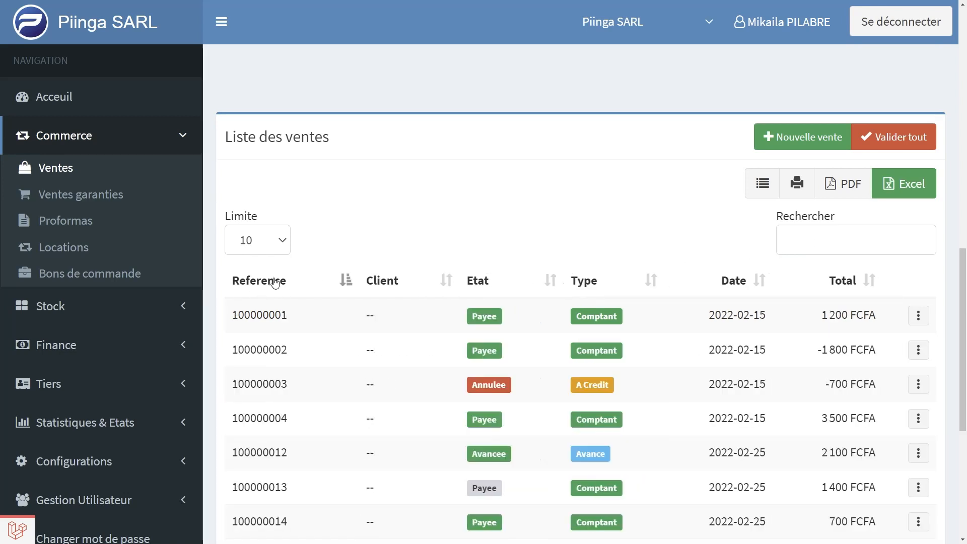
left_click(275, 281)
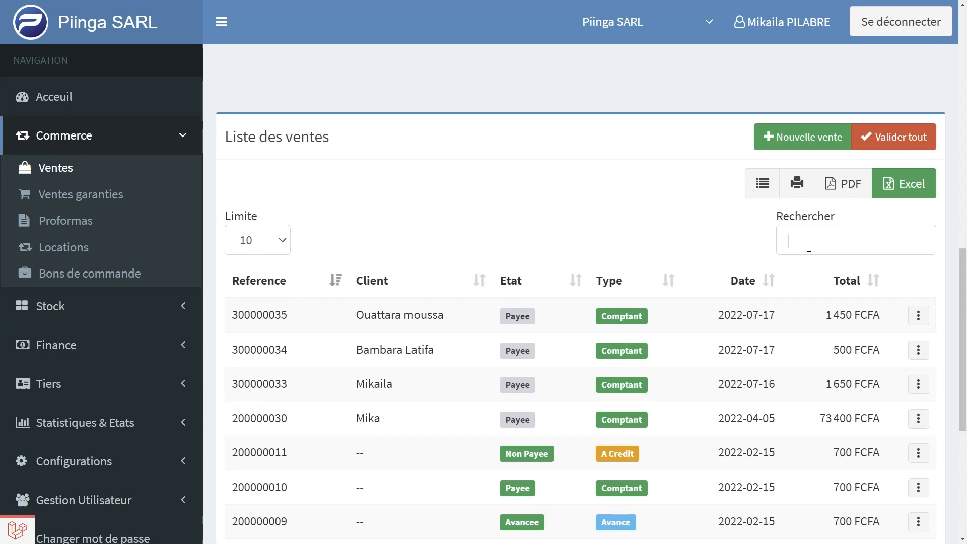
Search the sales list by the last digits of a sale reference, then clear the search
type("00035")
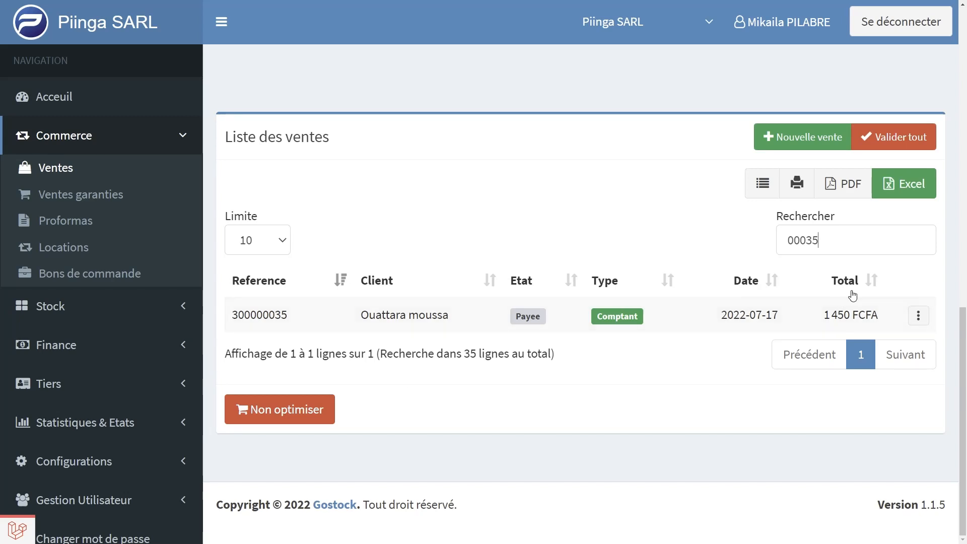
double_click(825, 245)
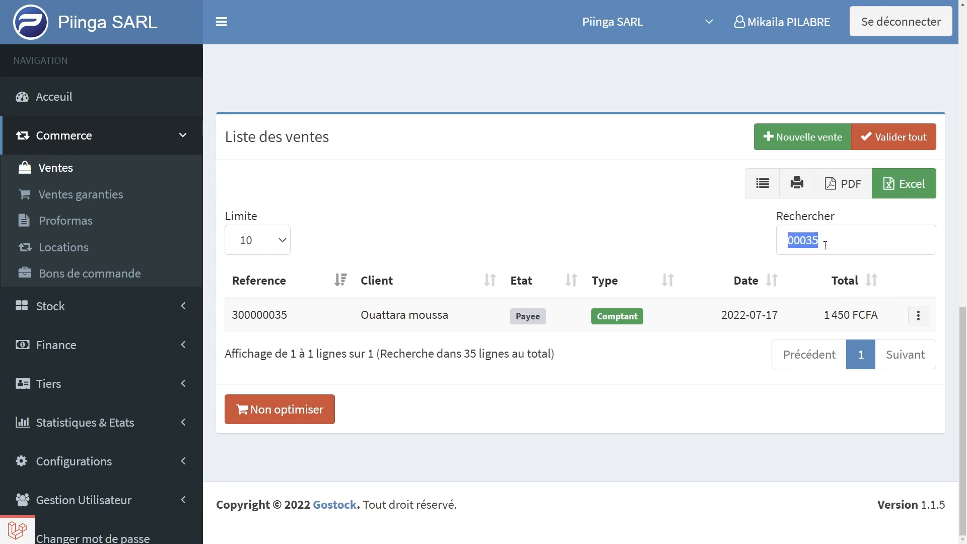
key("BackSpace")
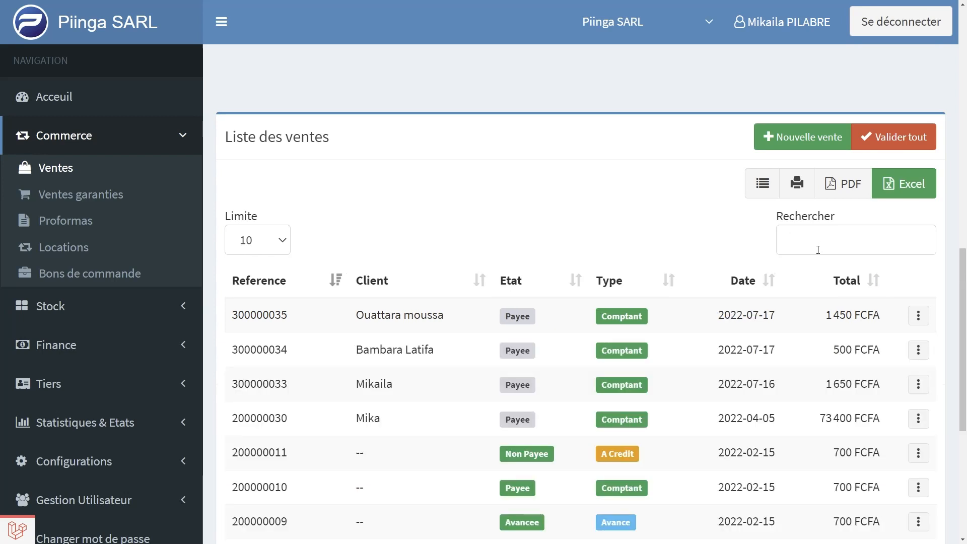
Show the actions available for the first sale in the sales list, then dismiss them without choosing any
scroll(793, 315, "down", 2)
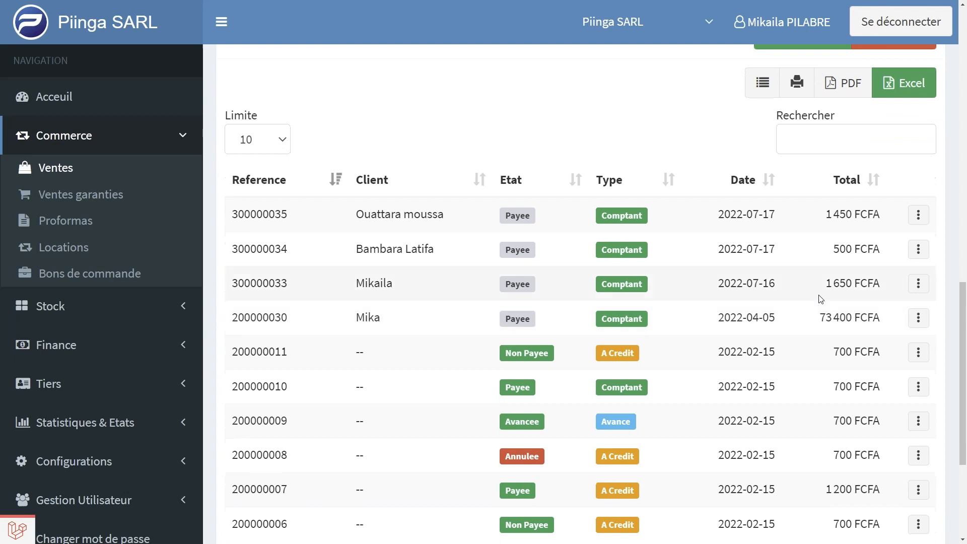
left_click(919, 223)
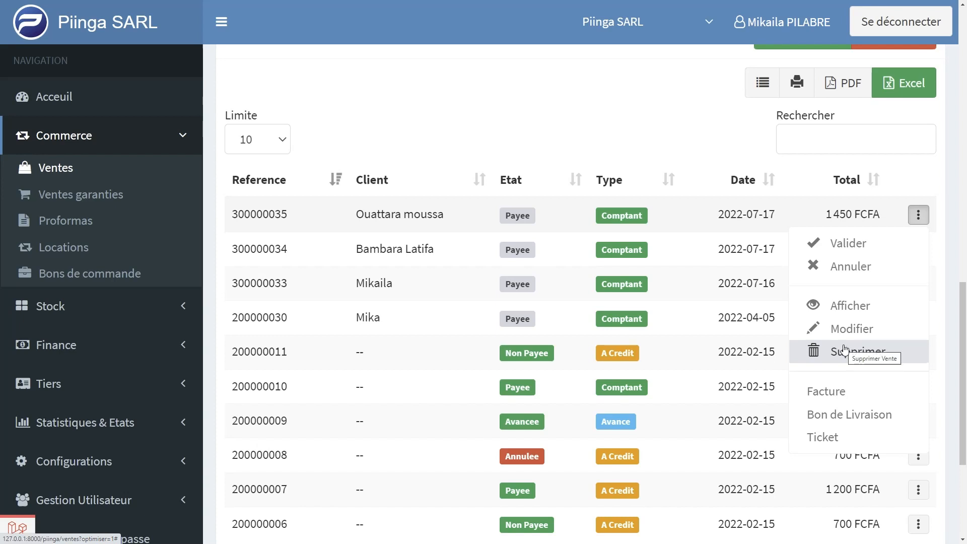
left_click(470, 123)
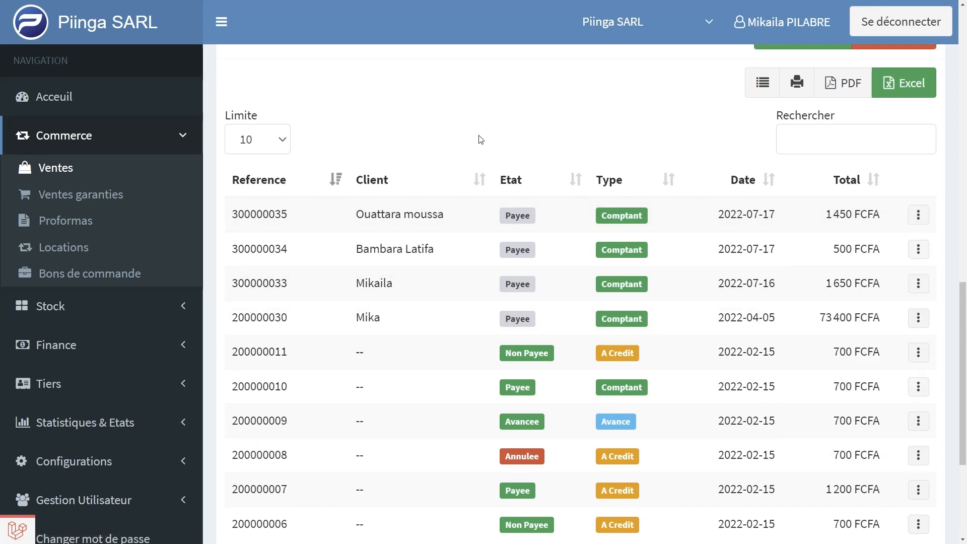
Open the Clients page under Tiers
scroll(480, 140, "up", 4)
scroll(480, 139, "up", 4)
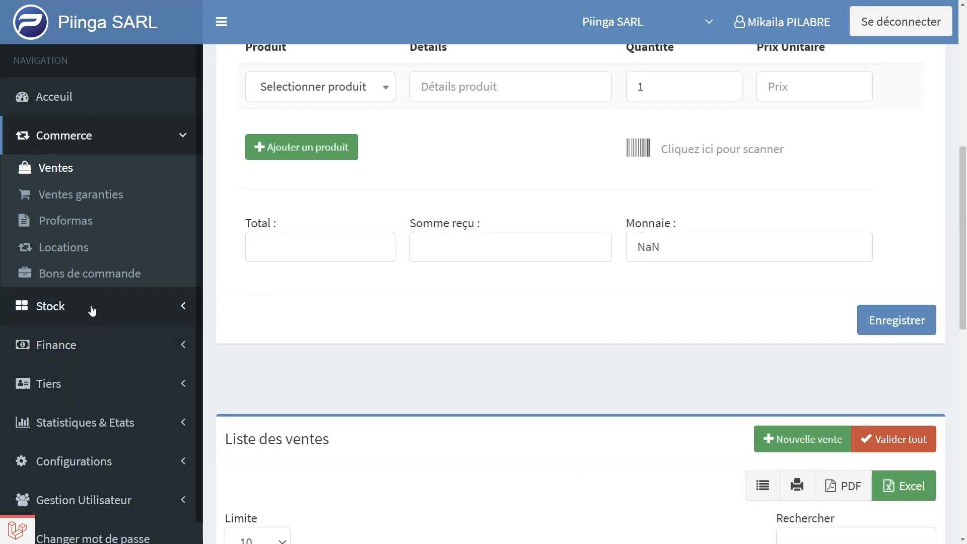
scroll(93, 310, "down", 1)
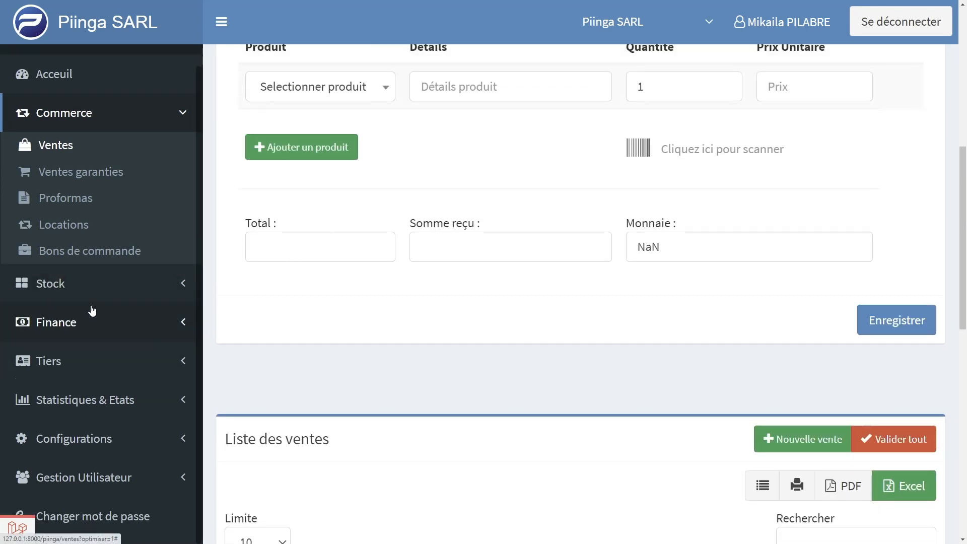
left_click(54, 368)
left_click(56, 285)
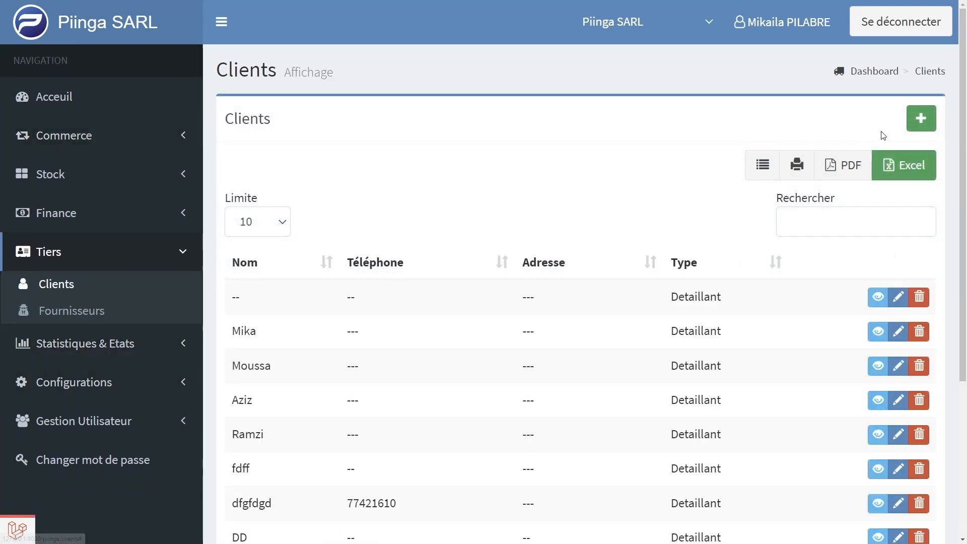
Add a new client by filling in the client's name and phone number, and save the record
left_click(928, 127)
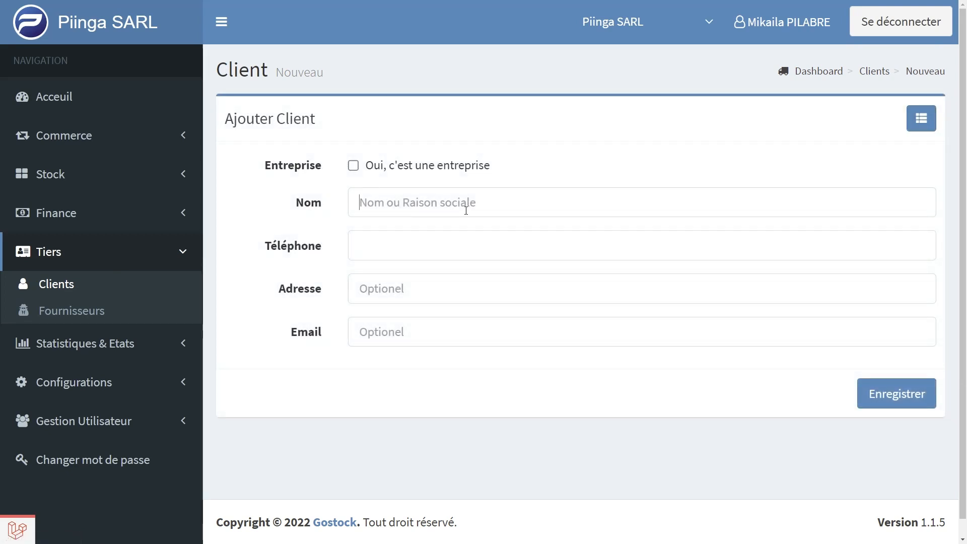
type("Client ")
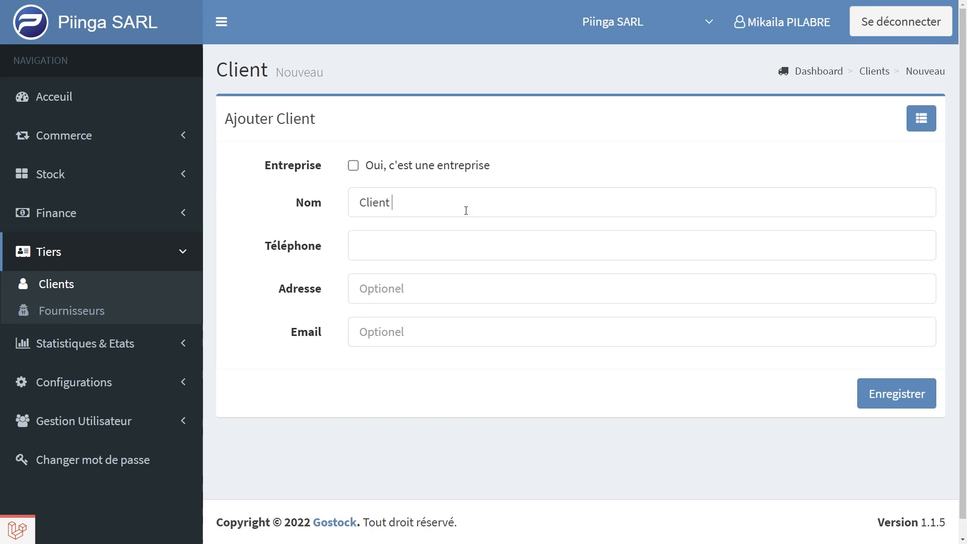
type("ouedr")
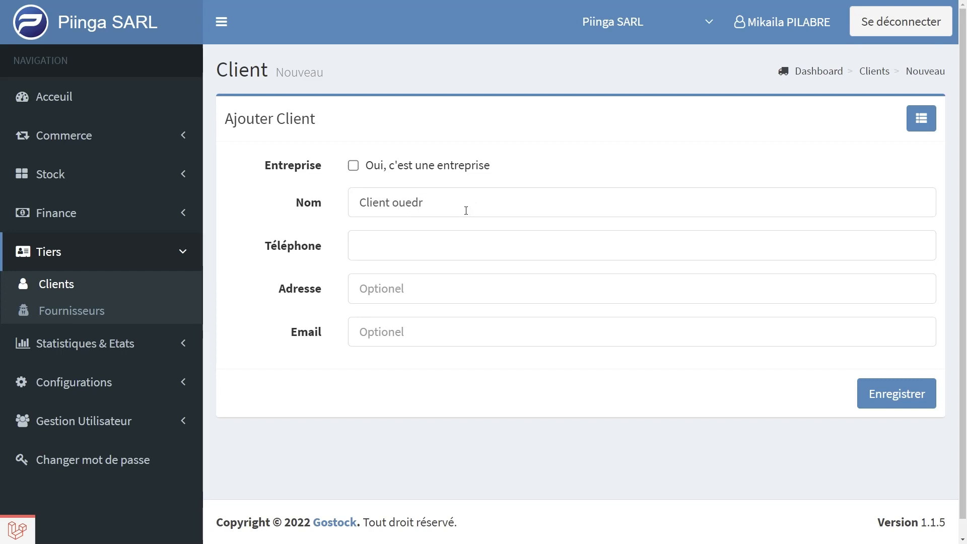
left_click(413, 239)
type("55555522")
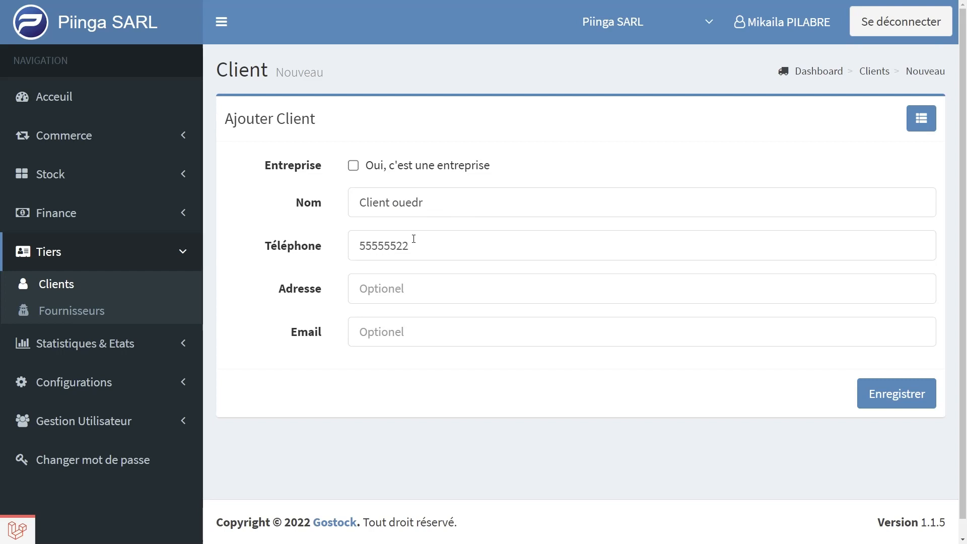
left_click(892, 403)
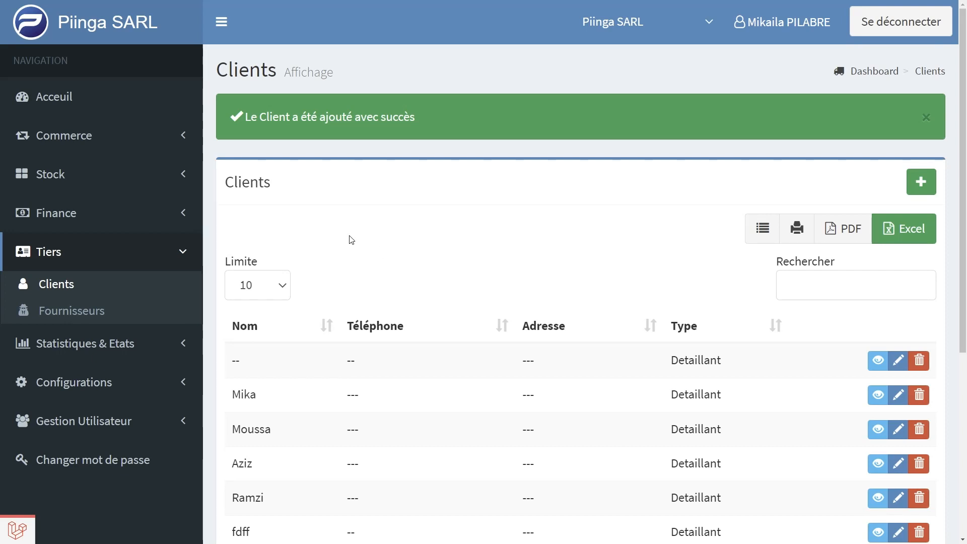
Open the Ventes page under Commerce to show its sale form, then open the Entrées page under Stock
left_click(90, 139)
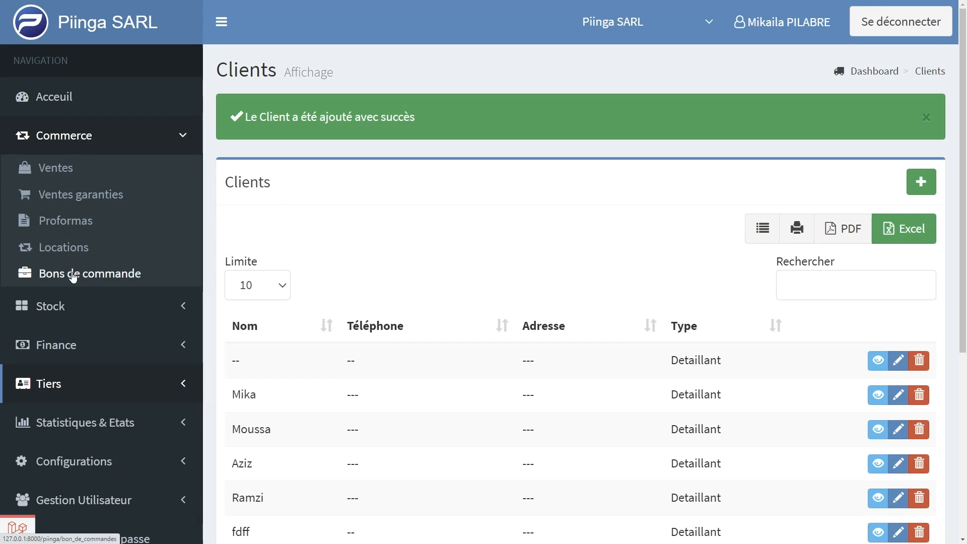
left_click(56, 171)
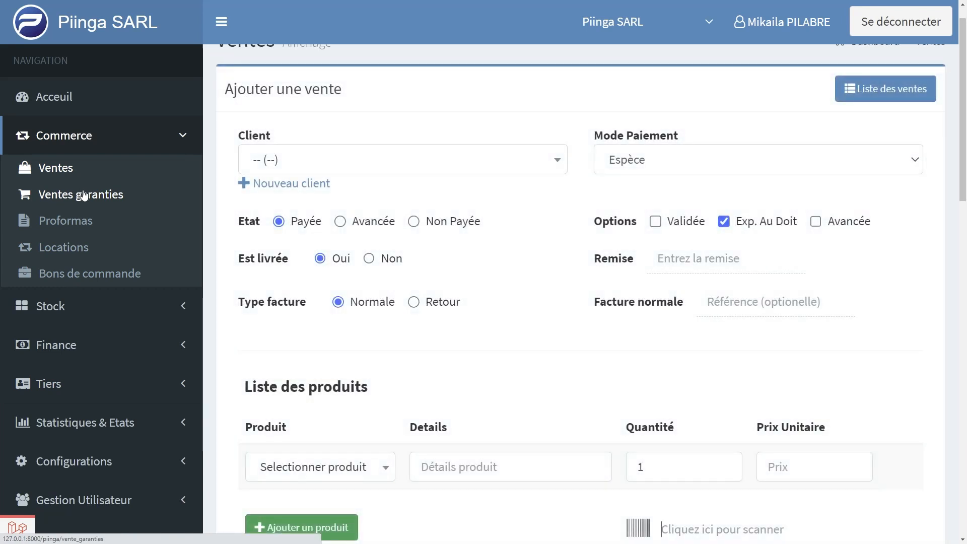
left_click(93, 143)
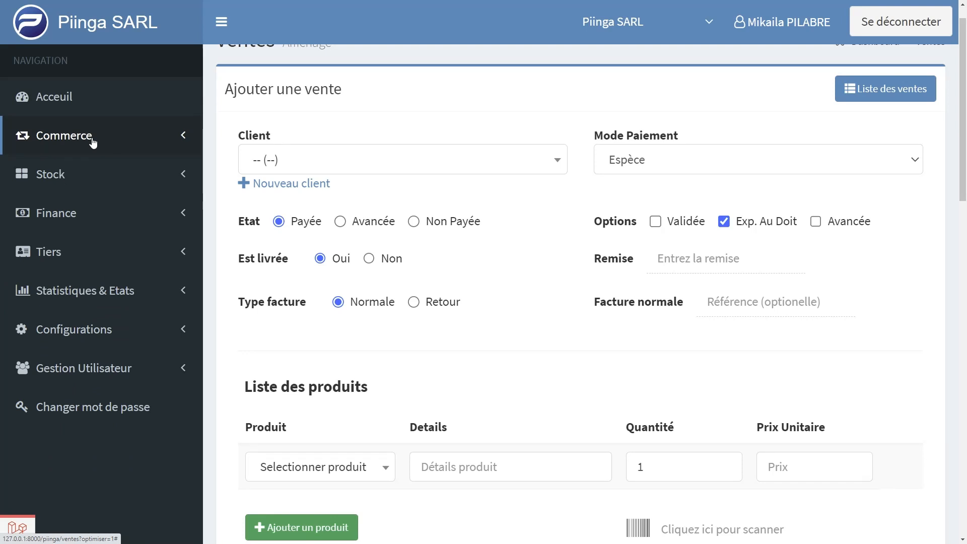
left_click(73, 174)
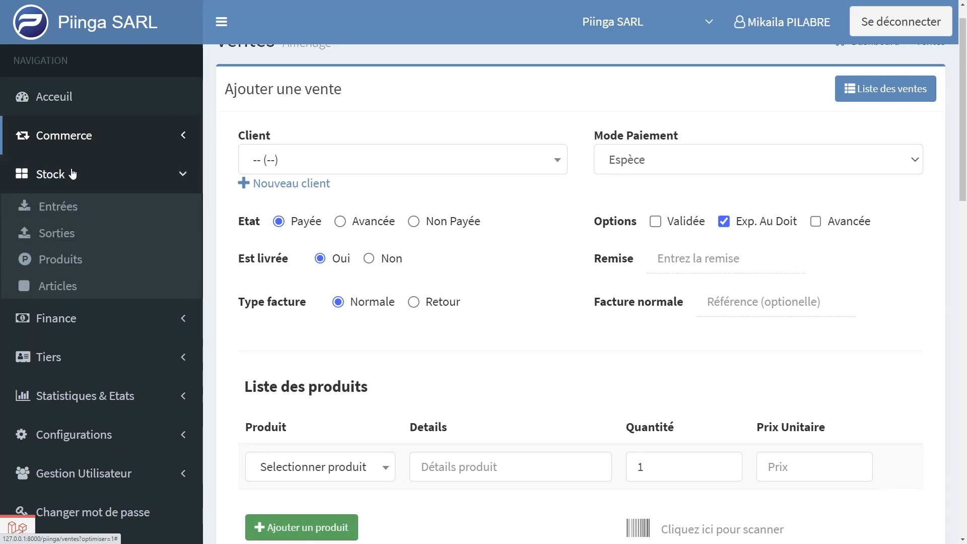
left_click(60, 209)
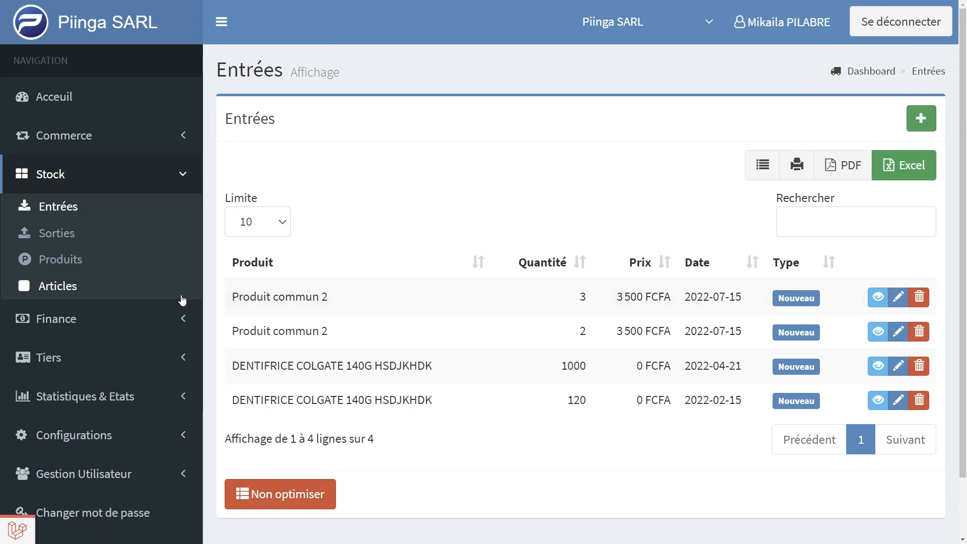
Show the pages under Finance, Tiers, Statistiques & Etats and Gestion Utilisateur, then open the form for adding a stock entry
left_click(72, 322)
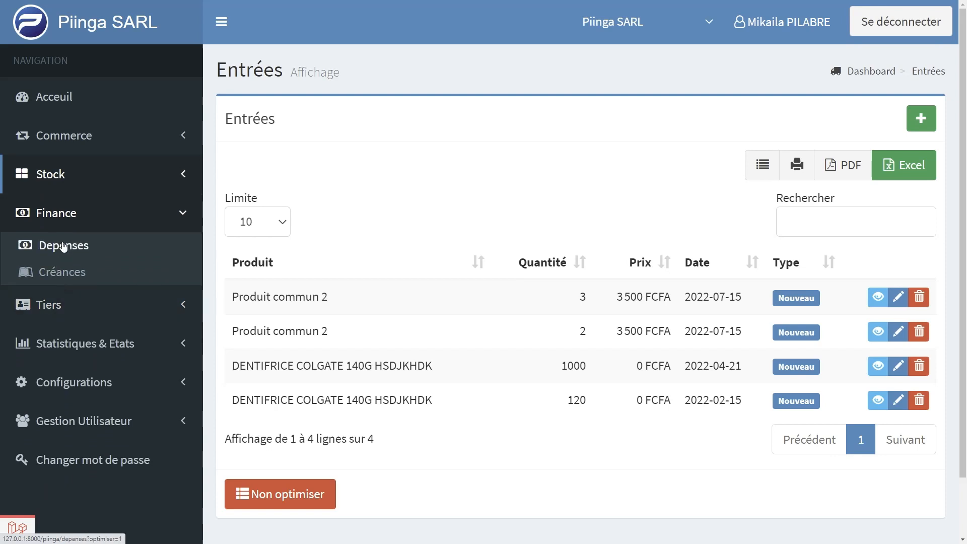
left_click(62, 309)
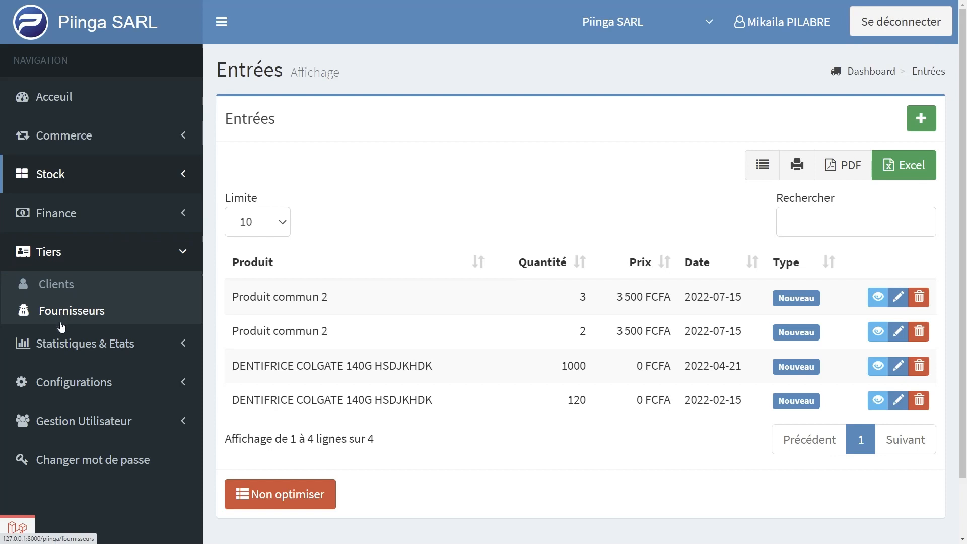
left_click(62, 355)
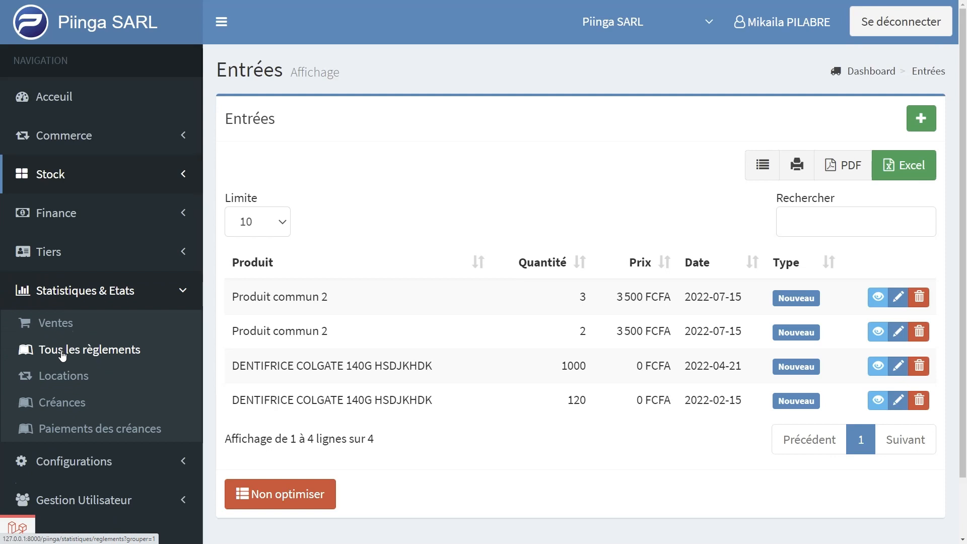
left_click(103, 297)
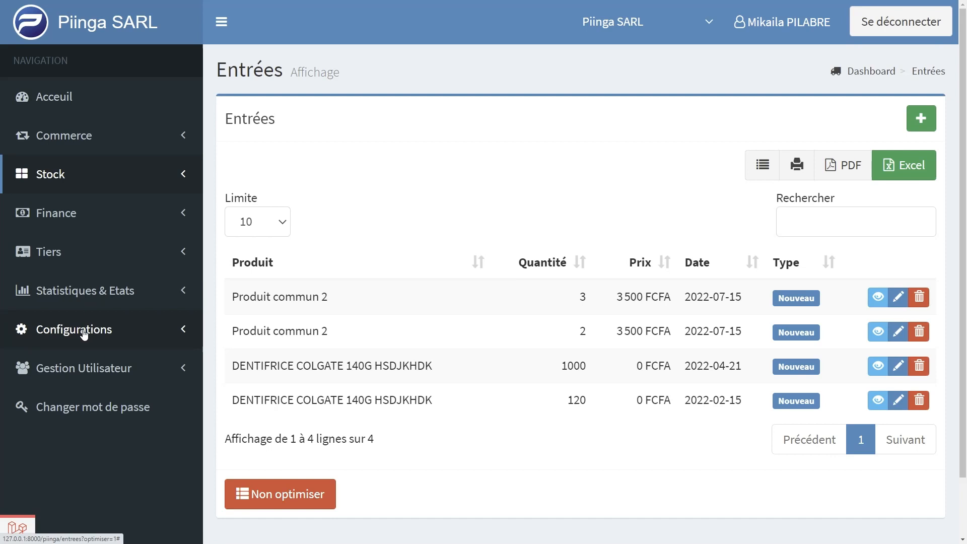
left_click(79, 371)
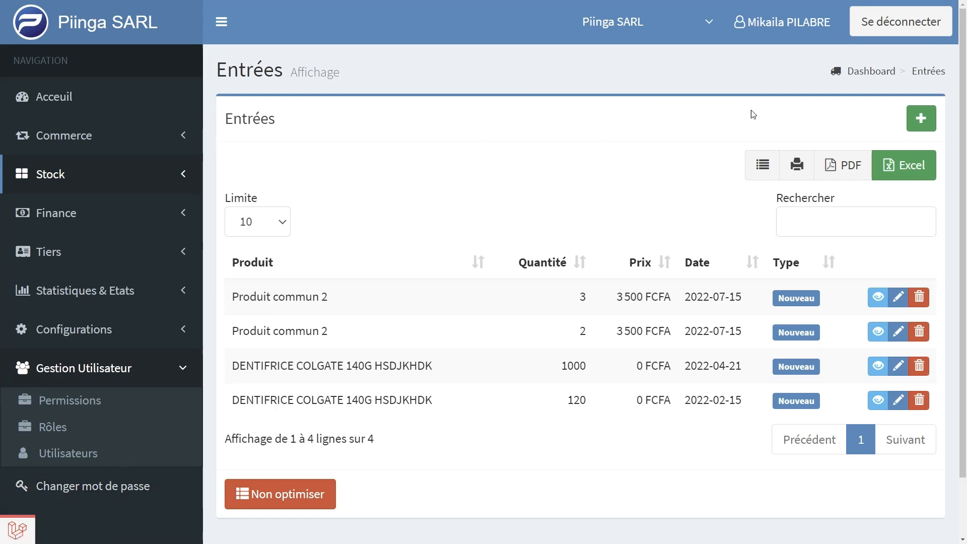
left_click(919, 126)
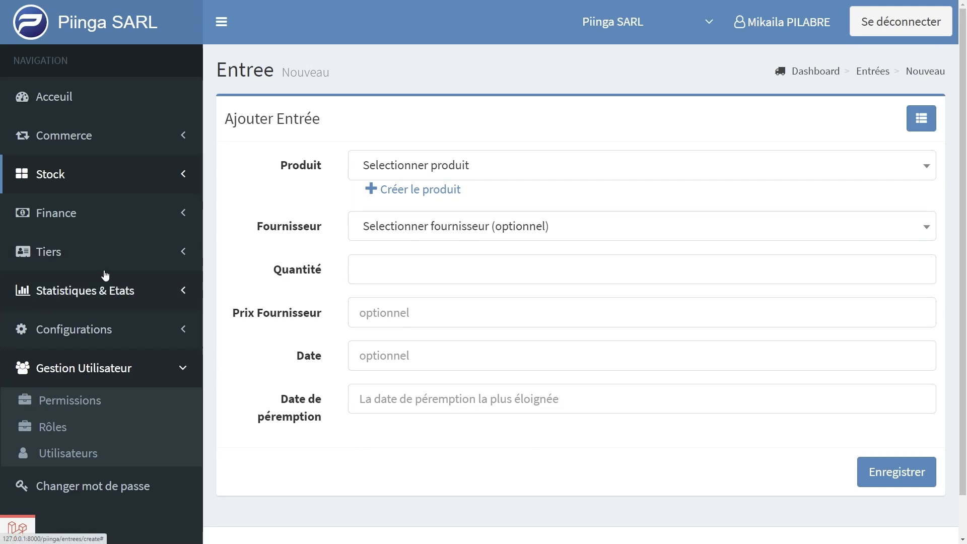
Open the Produits page under Stock and show the list of products
left_click(94, 175)
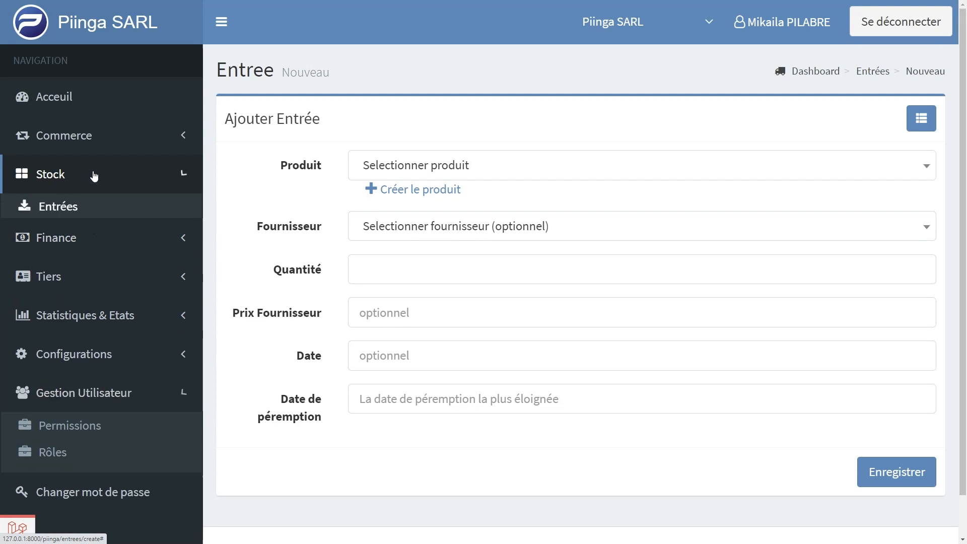
left_click(57, 262)
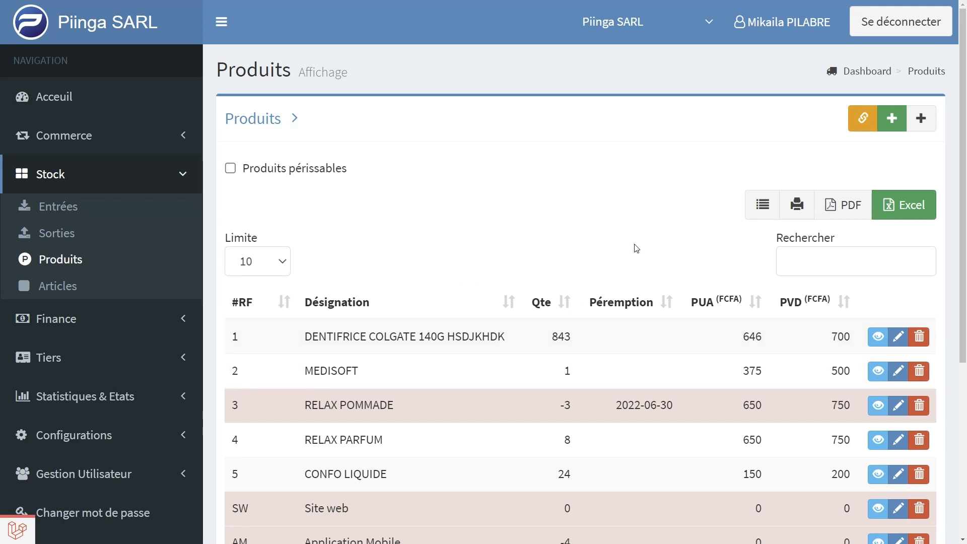
scroll(662, 271, "down", 1)
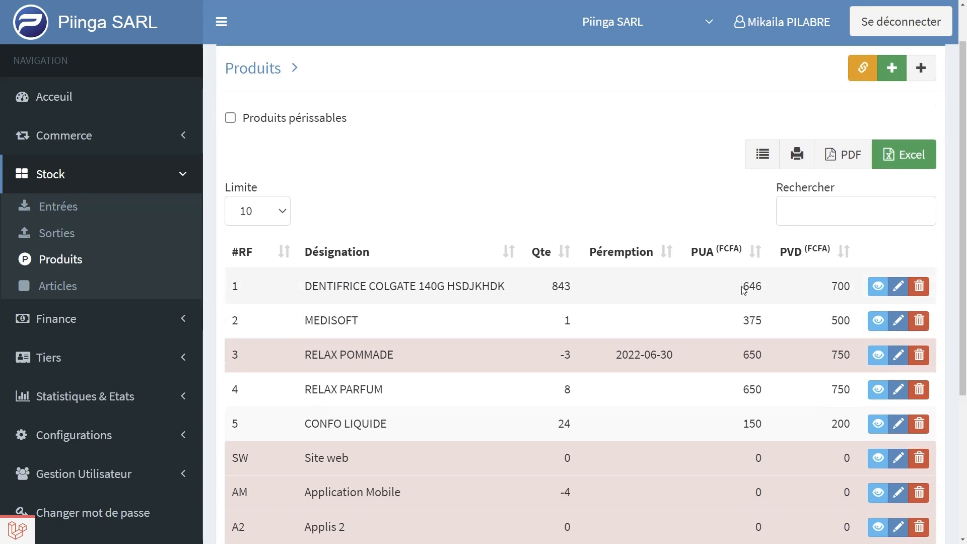
Open the product DENTIFRICE COLGATE 140G HSDJKHDK for modification and set its purchase price to 600
left_click(897, 287)
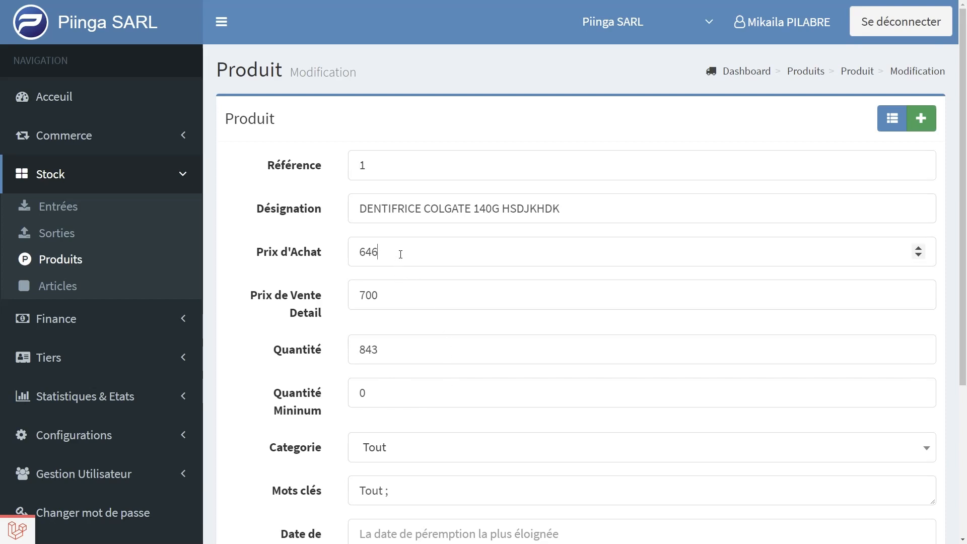
key("BackSpace")
key("BackSpace")
key("BackSpace")
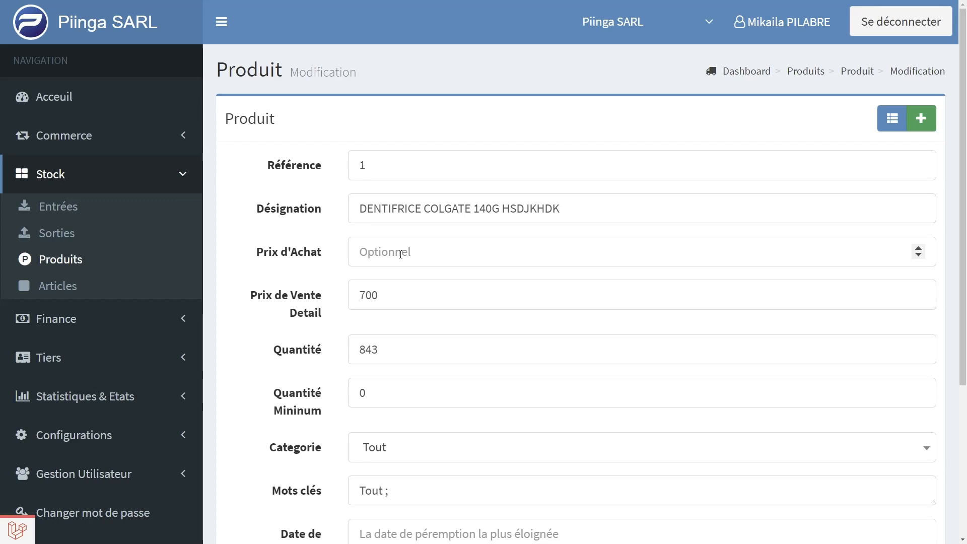
type("600")
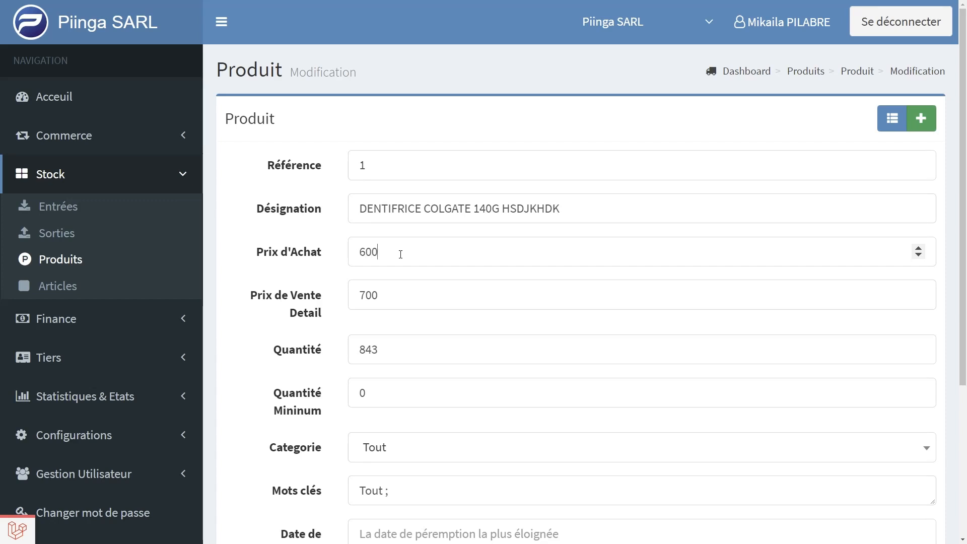
Set the product's category to Autres and save the update, then highlight its purchase price in the product list
scroll(323, 281, "down", 1)
scroll(323, 281, "down", 3)
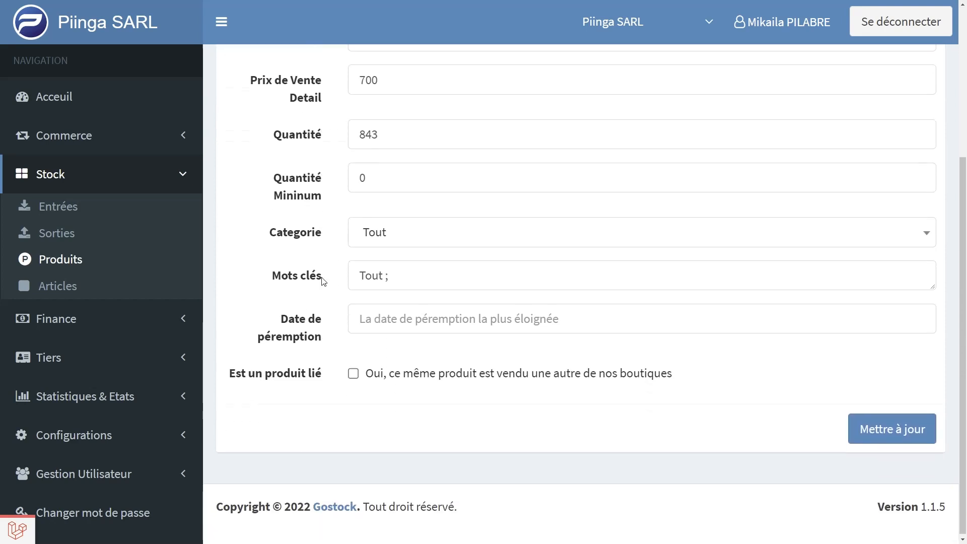
left_click(402, 230)
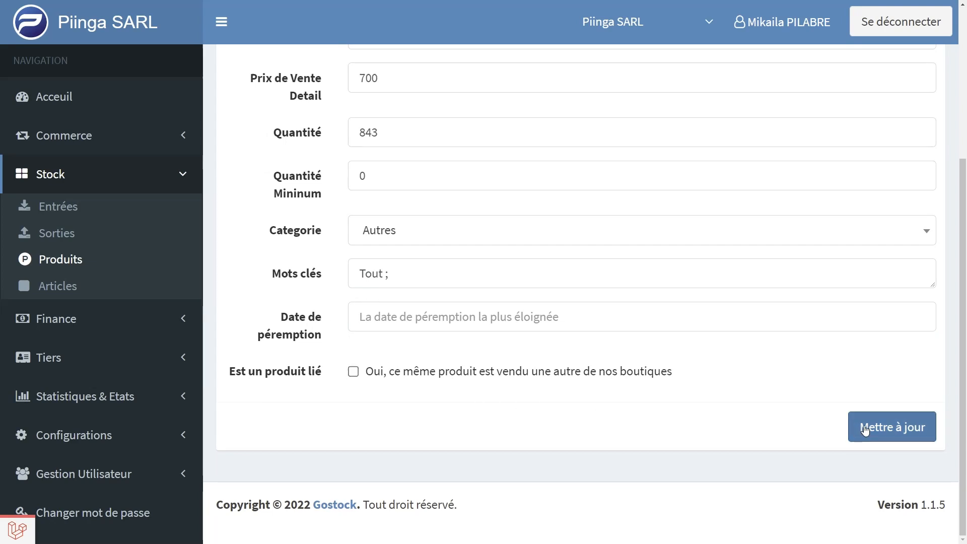
left_click(891, 430)
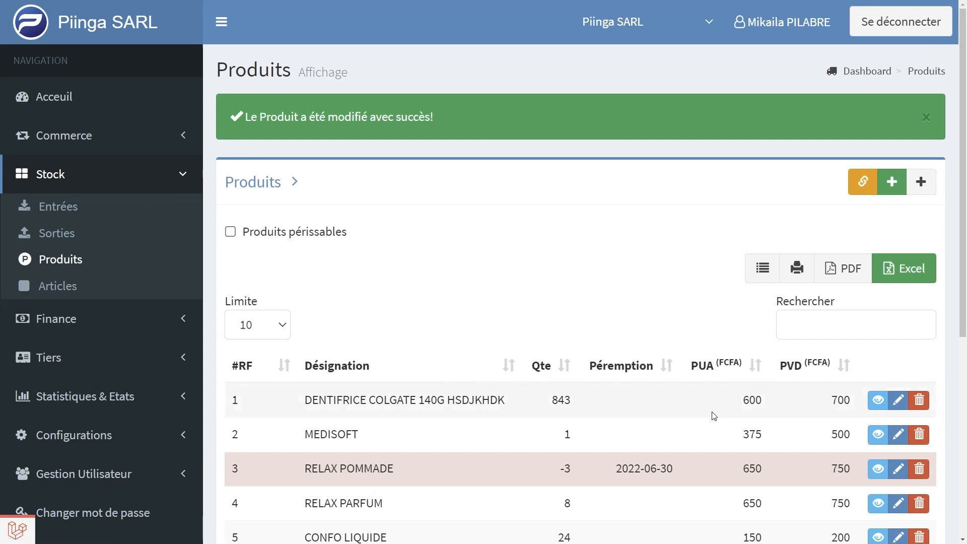
double_click(751, 401)
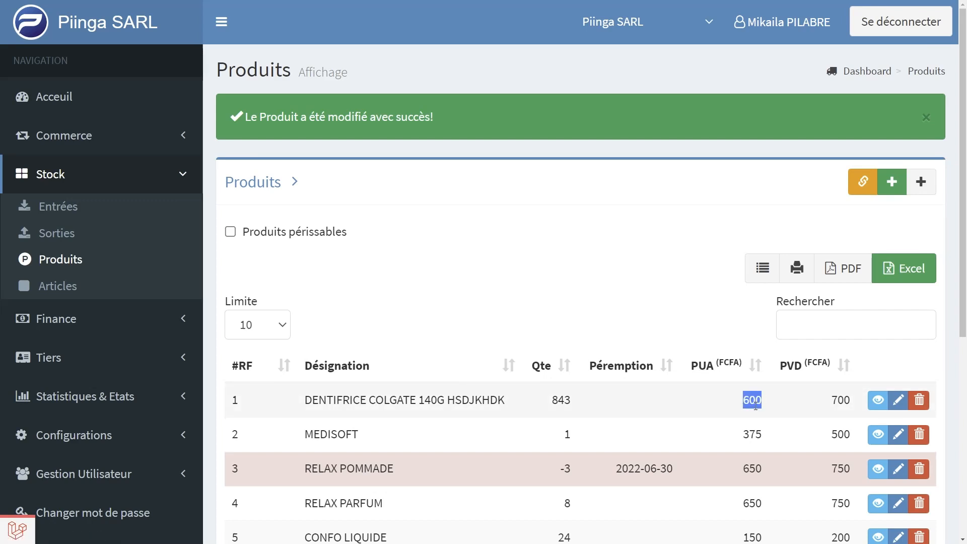